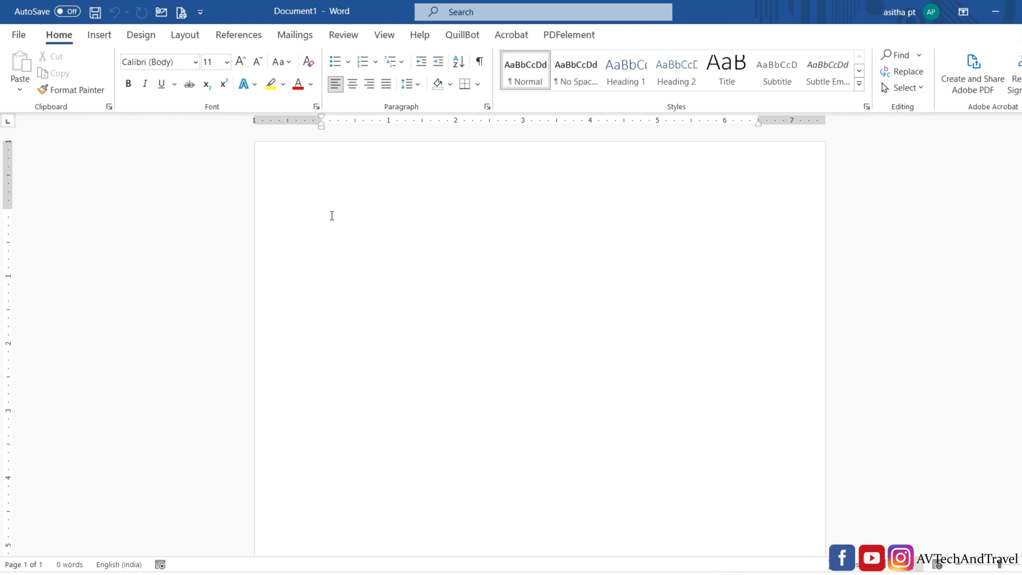
- Set the font size to 16 and generate default sample text in the blank document with =rand()
text(=)
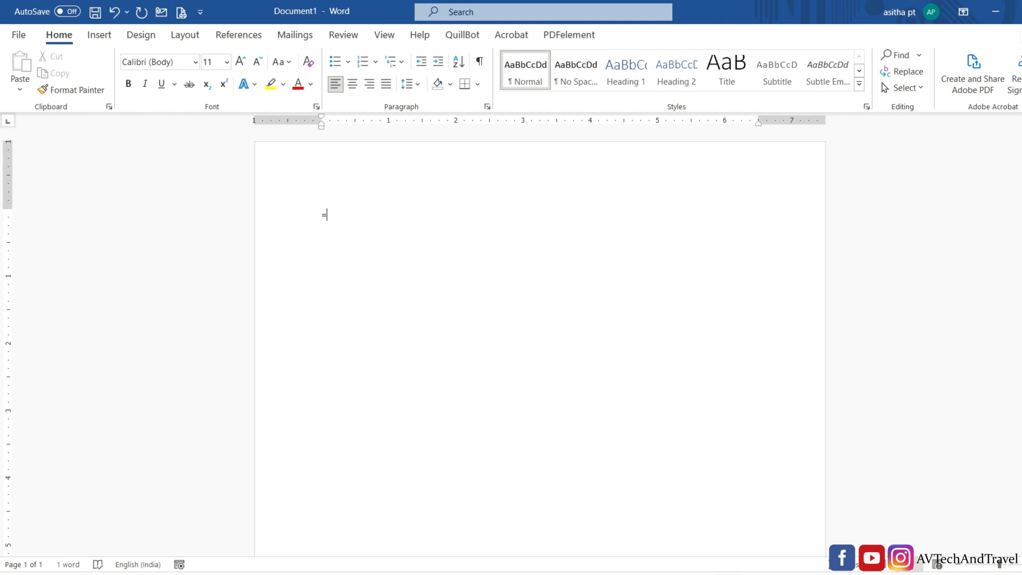
key(BackSpace)
click(227, 61)
text(and()
text())
key(Return)
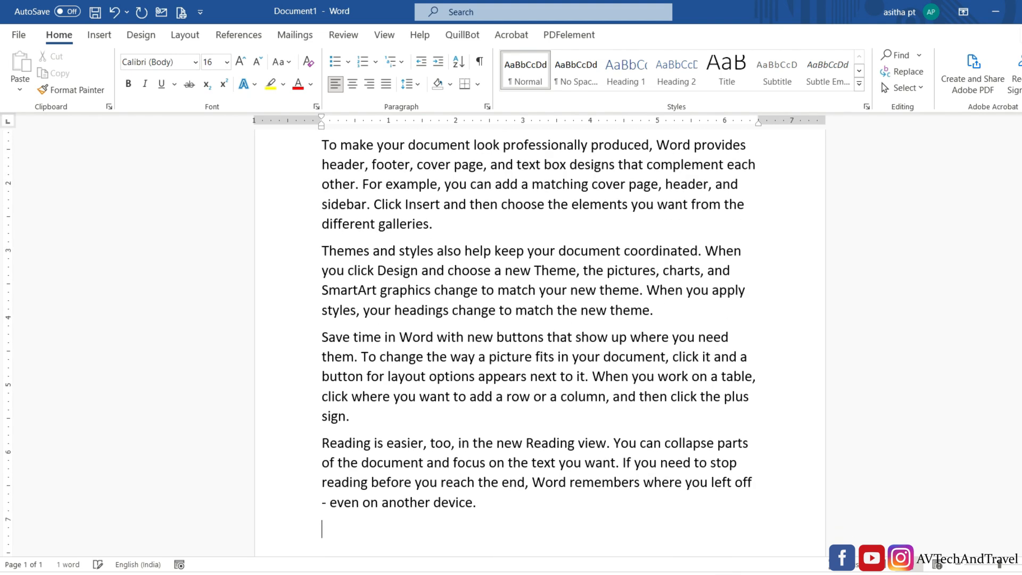
- Generate two sample paragraphs of three sentences each below the existing text with =rand(2,3)
scroll(532, 140, up, 3)
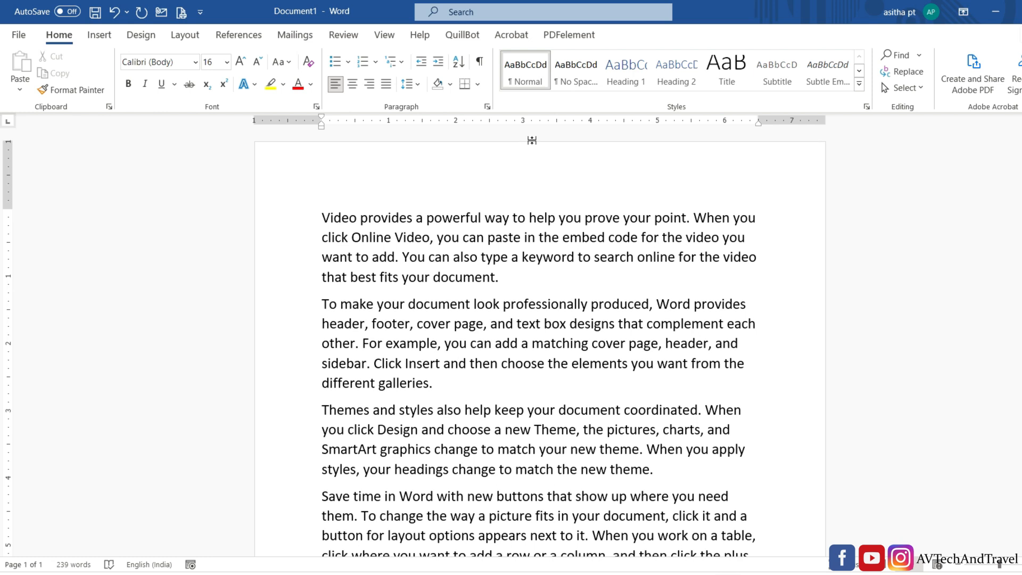
scroll(486, 155, down, 2)
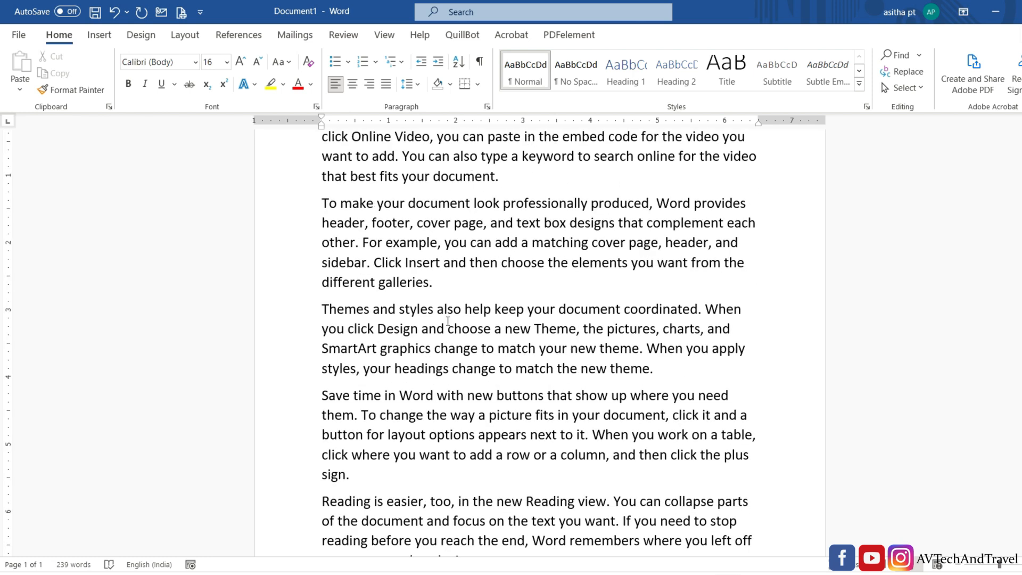
scroll(448, 321, down, 3)
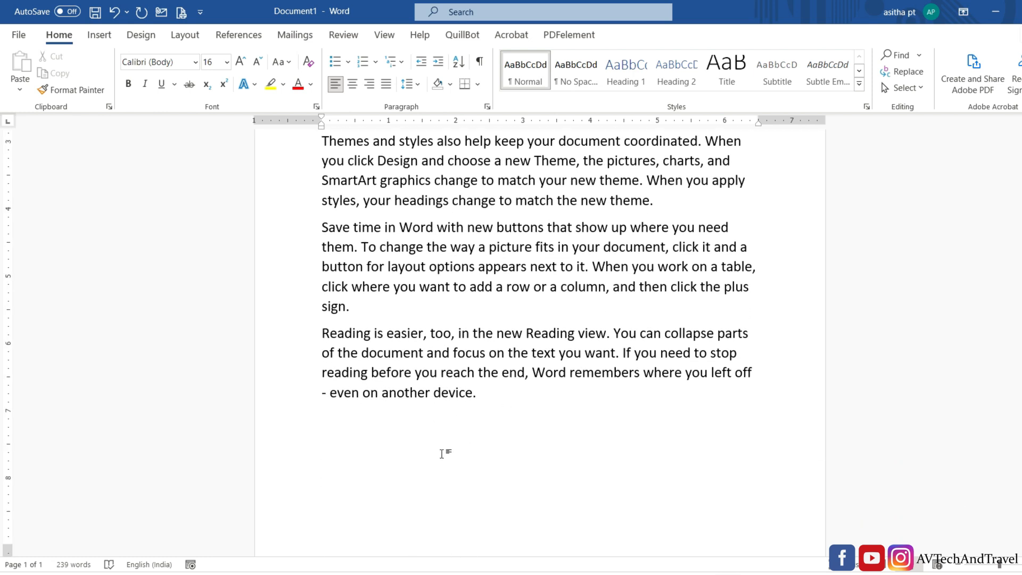
scroll(344, 418, down, 1)
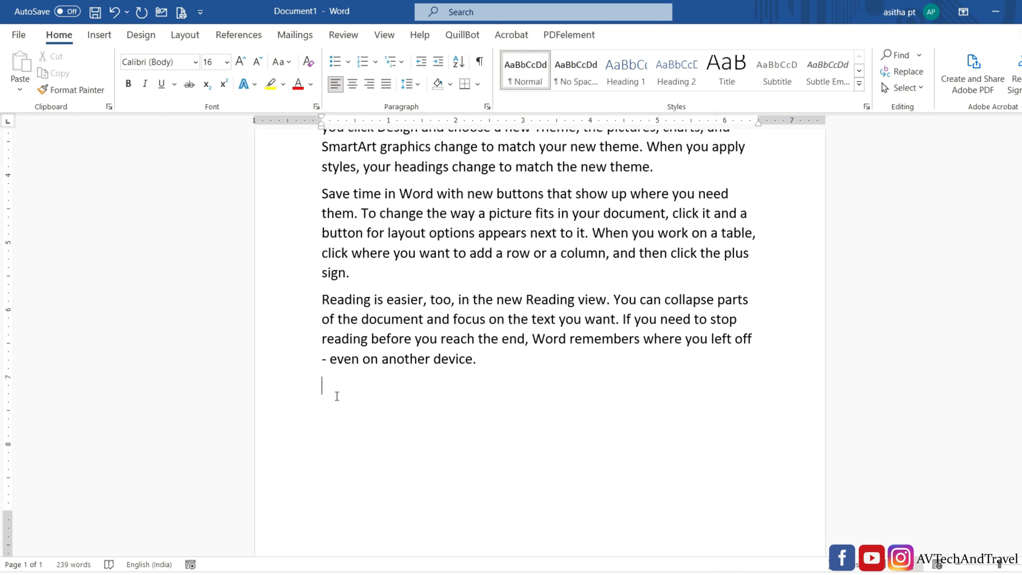
text(=rand(1)
key(BackSpace)
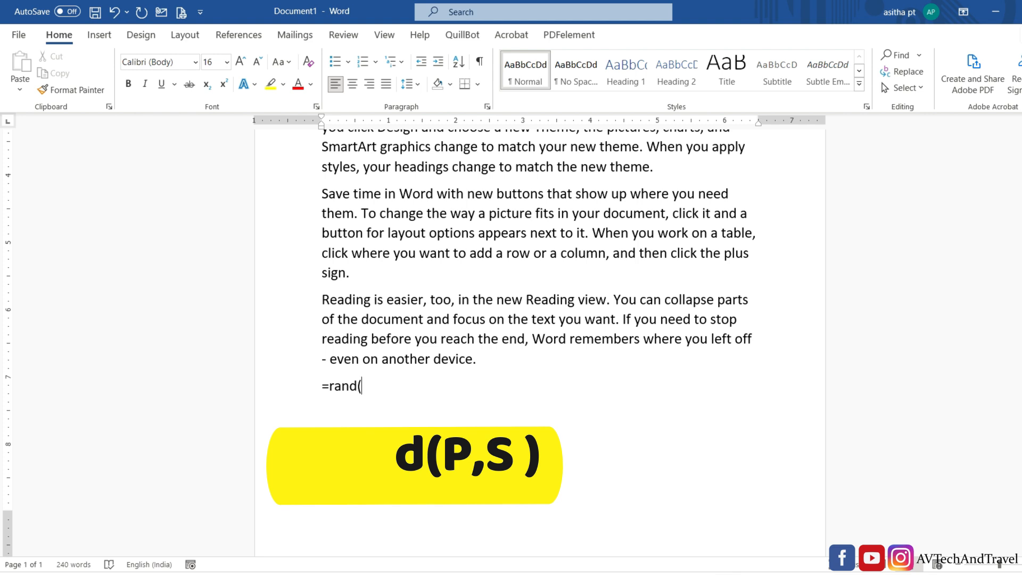
text(2,)
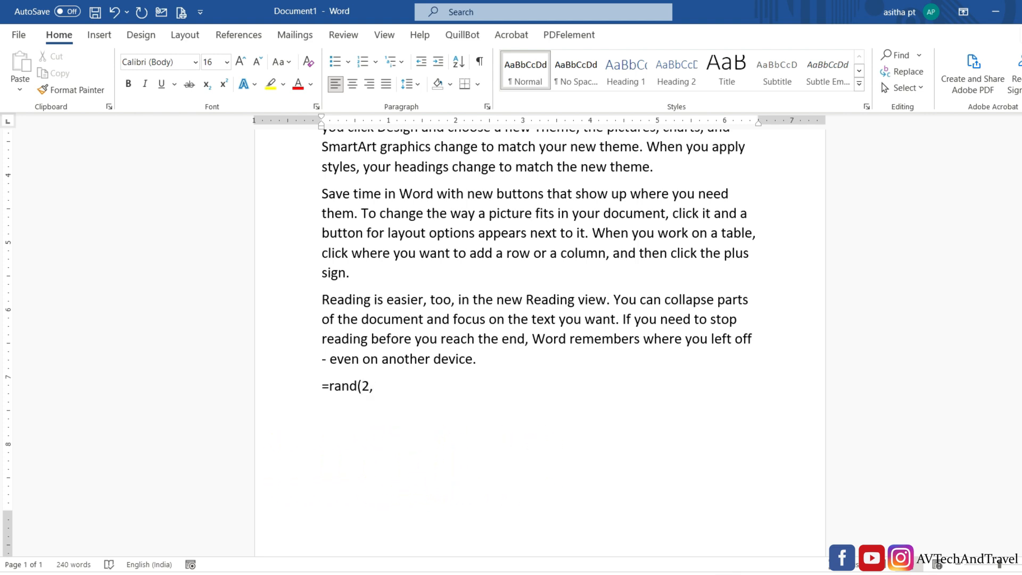
text(2)
key(BackSpace)
text(3))
key(Return)
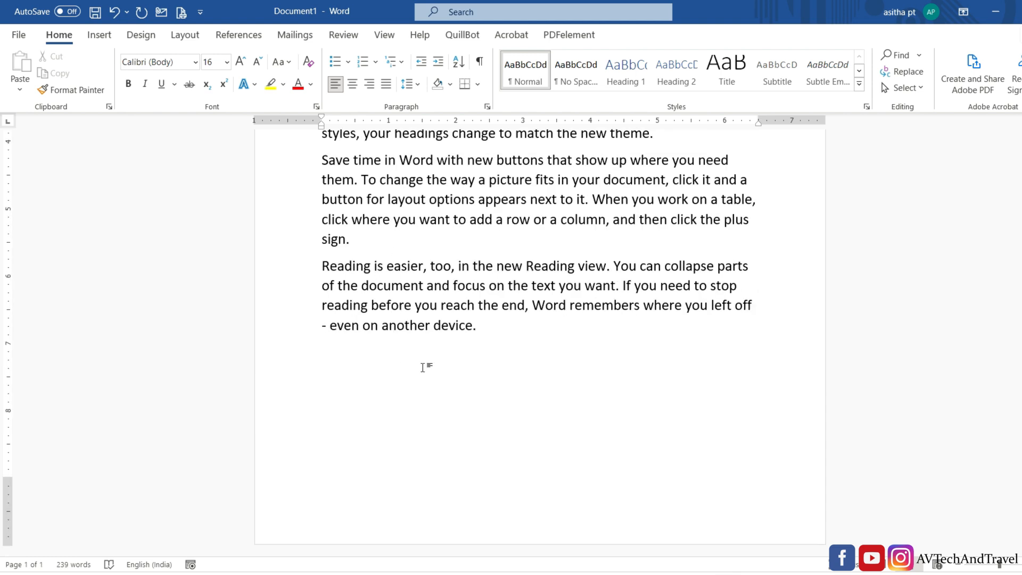
- Generate ten sample paragraphs of five sentences each at the end of the document with =rand(10,5)
text(=rand(10,5))
key(Return)
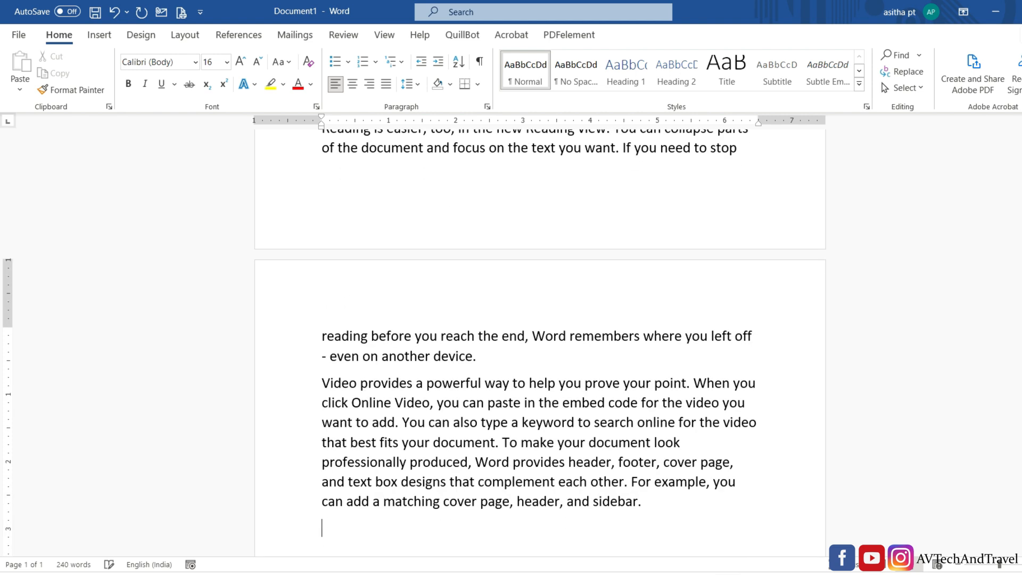
scroll(539, 345, up, 10)
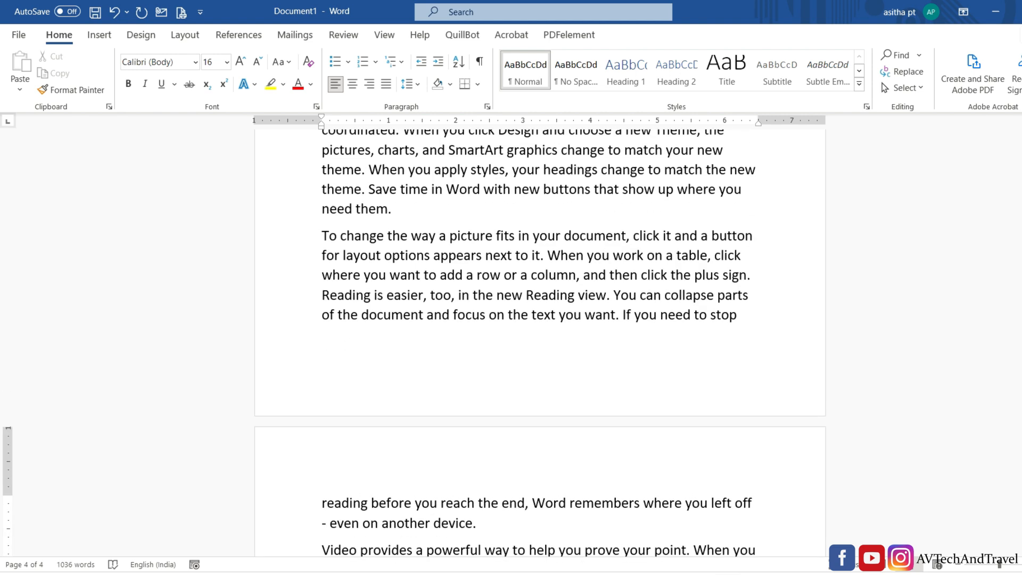
scroll(539, 345, up, 3)
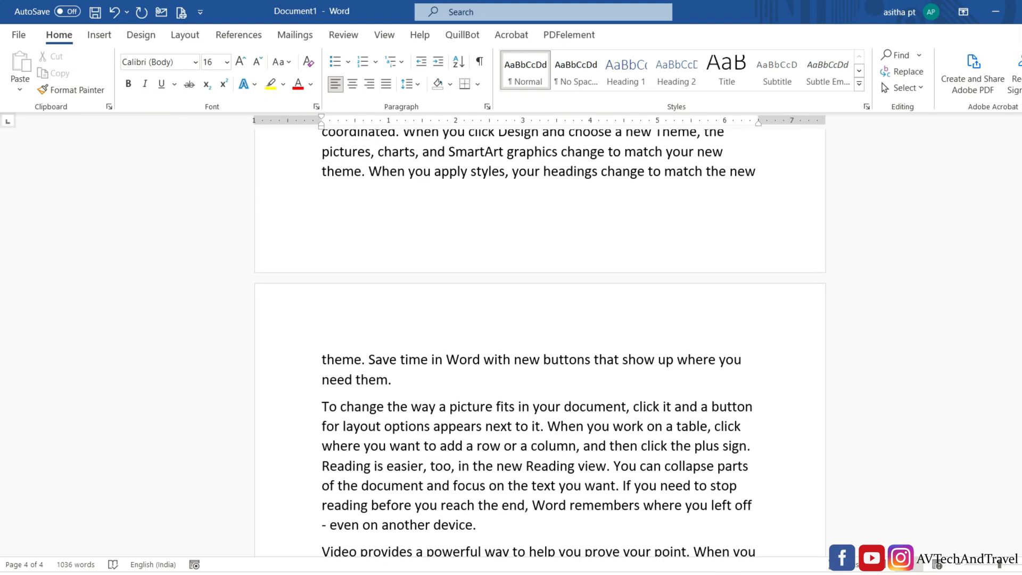
scroll(723, 332, up, 5)
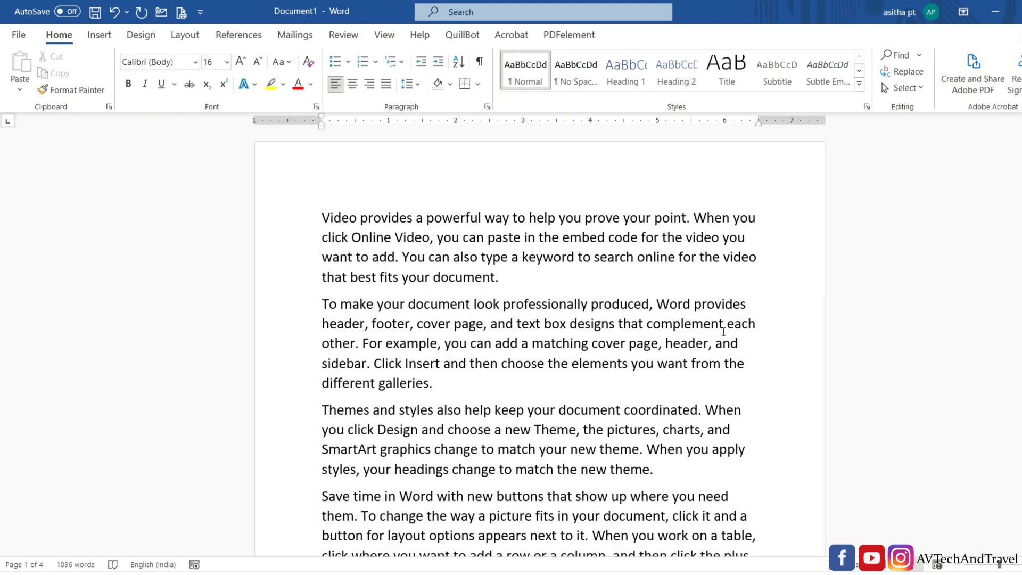
- Justify all the text in the document
key(ctrl+a)
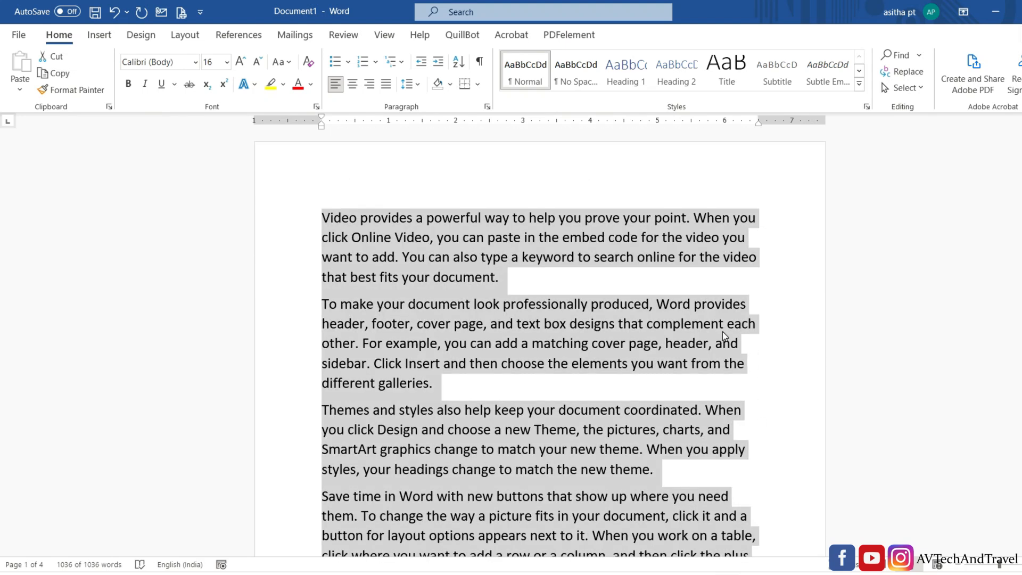
scroll(716, 396, down, 15)
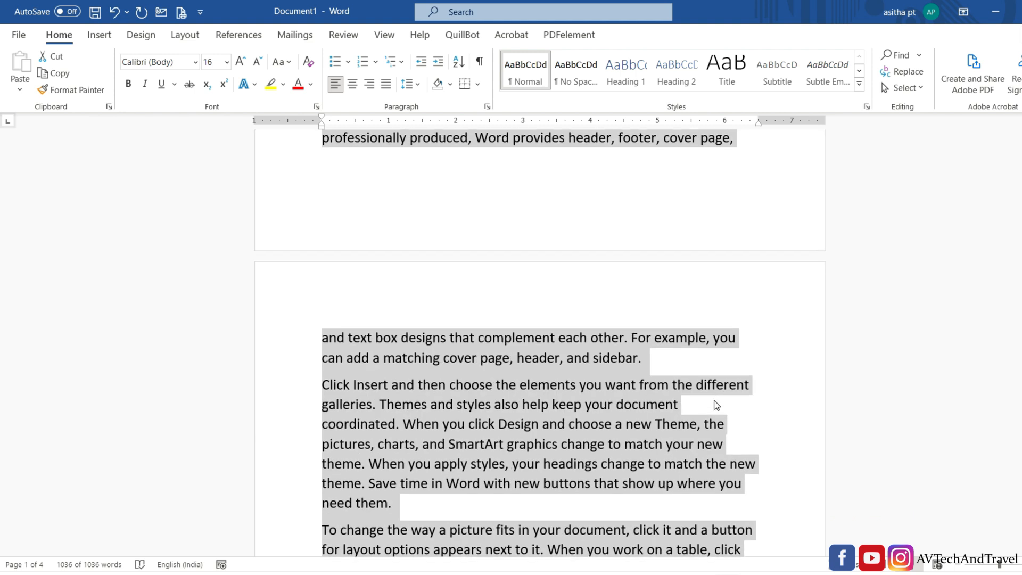
scroll(716, 405, down, 10)
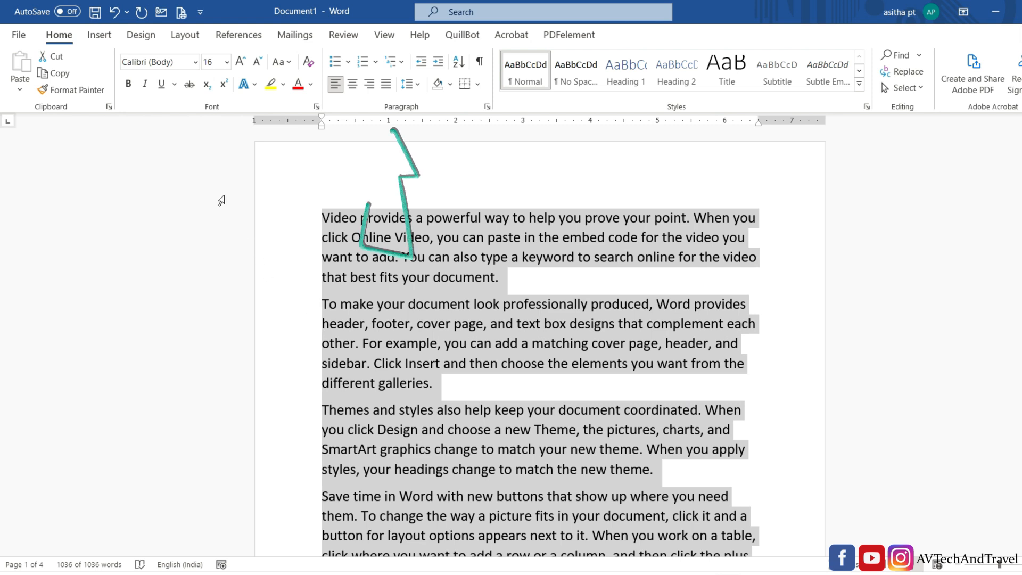
click(386, 84)
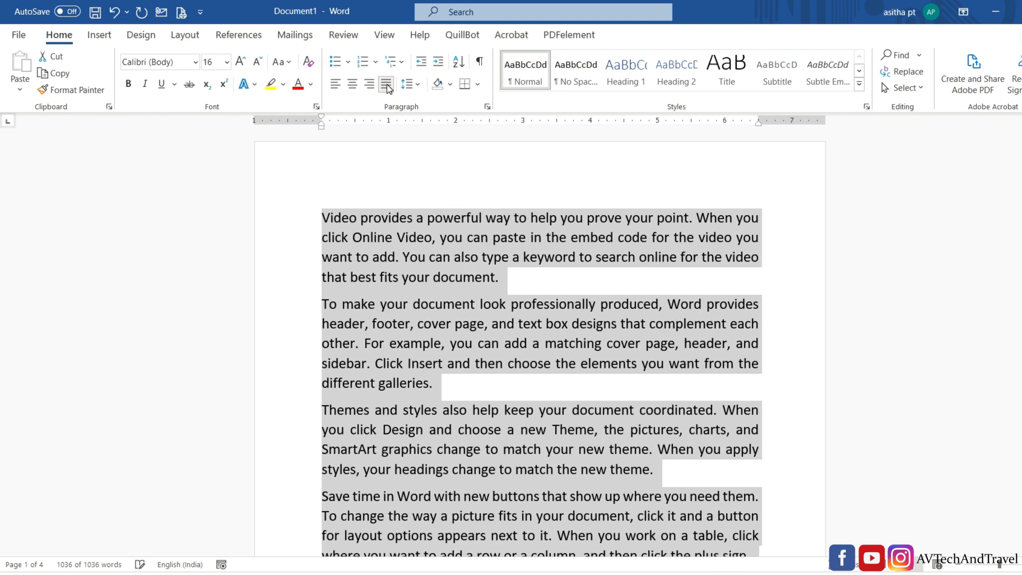
click(515, 395)
- Add the title "Microsoft Word Tutorial" on its own line above the first paragraph
scroll(515, 391, down, 6)
scroll(515, 392, down, 8)
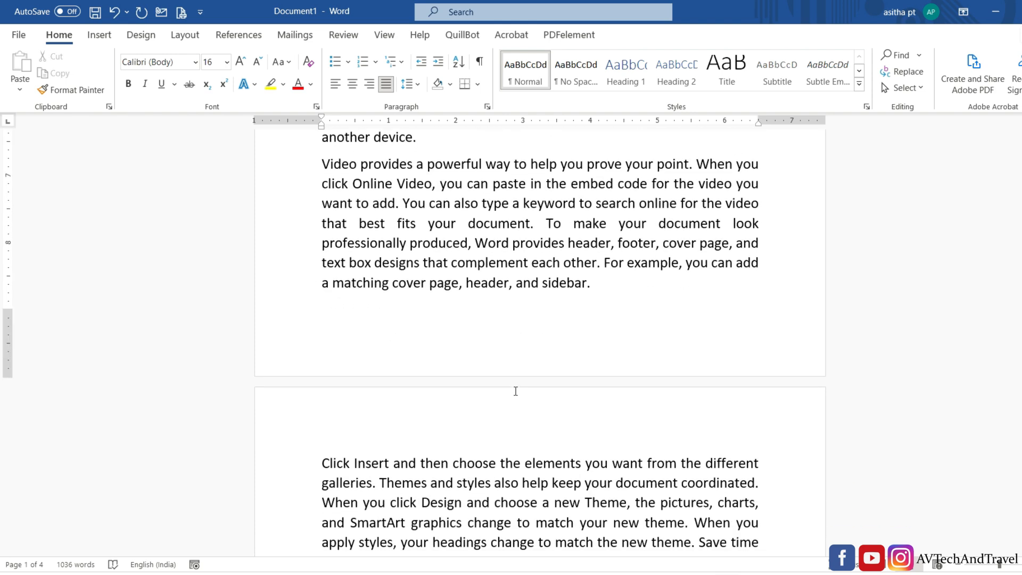
scroll(516, 391, up, 3)
scroll(517, 390, up, 11)
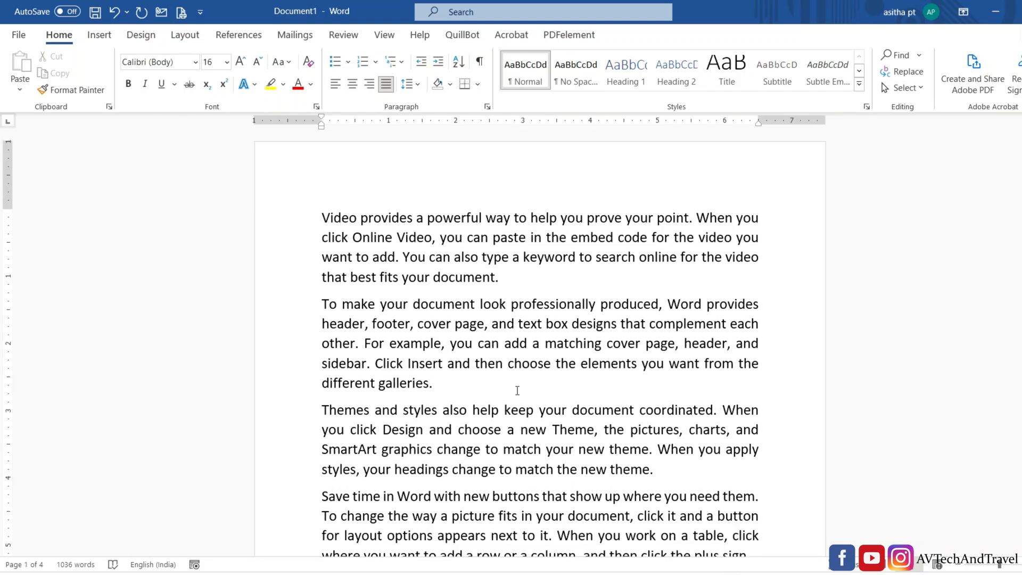
click(316, 212)
key(Return)
text(Micr)
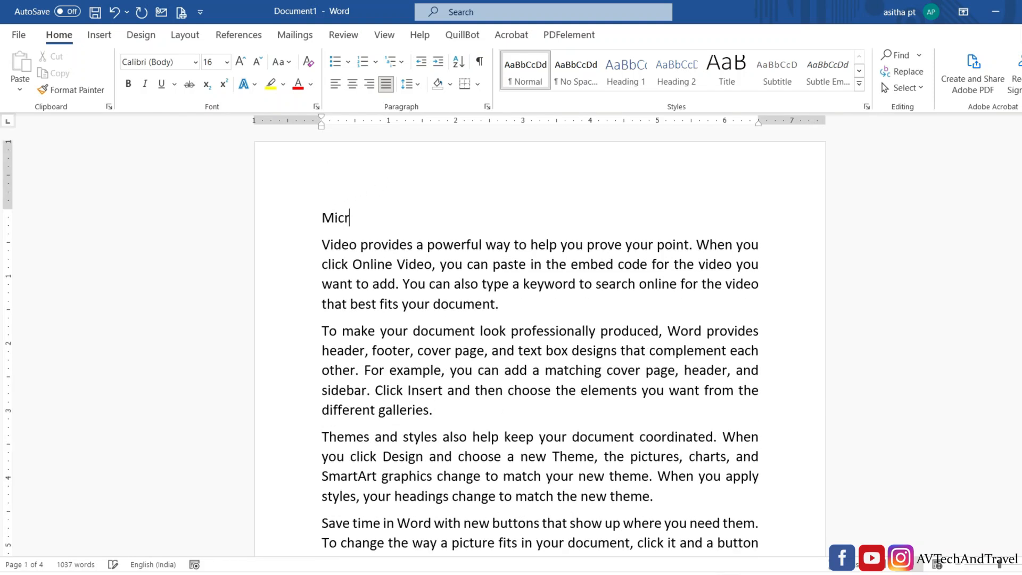
text(osoft Word Tutorial)
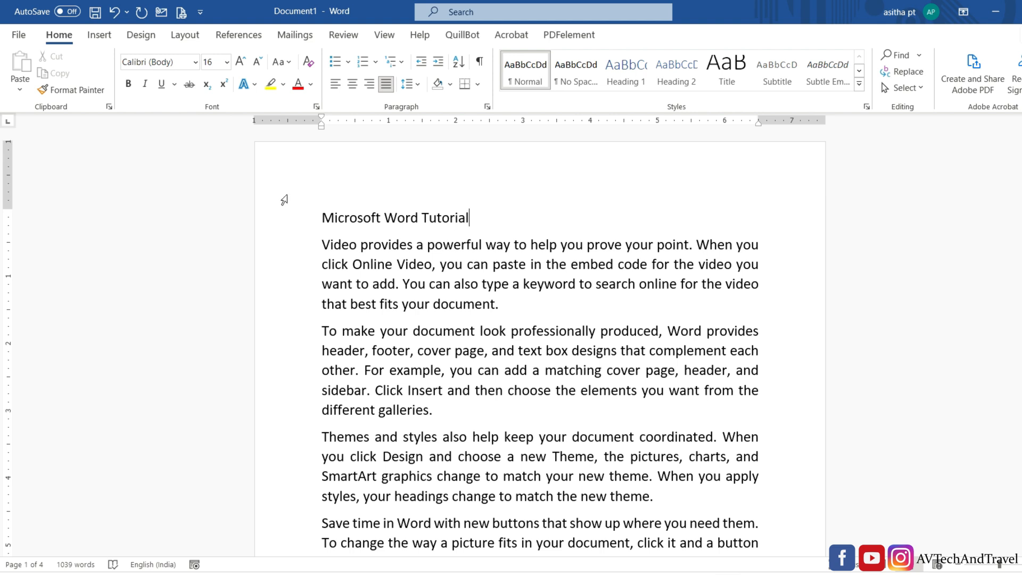
- Make the title "Microsoft Word Tutorial" bold and center it
drag(317, 216, 481, 210)
click(130, 87)
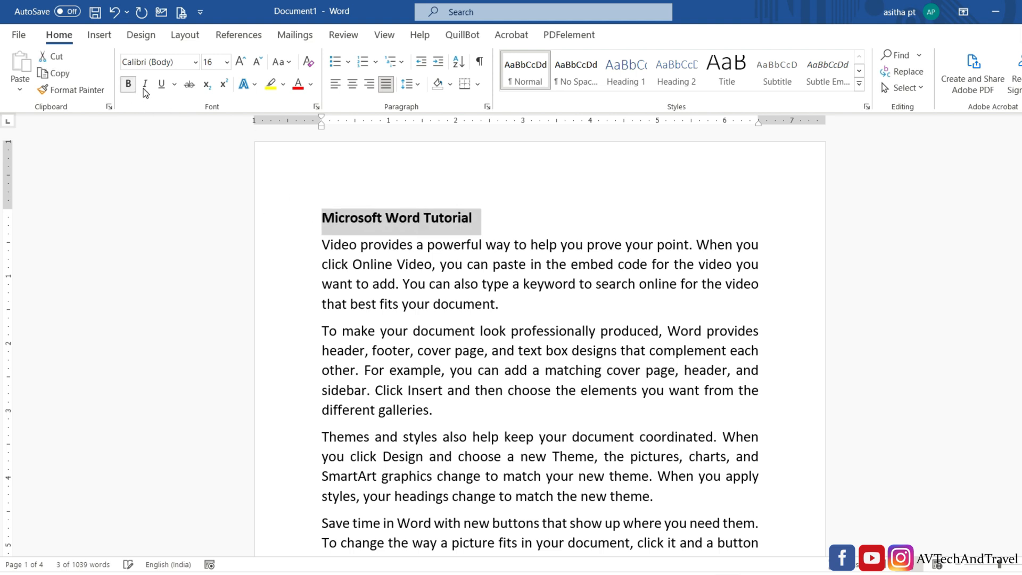
click(353, 84)
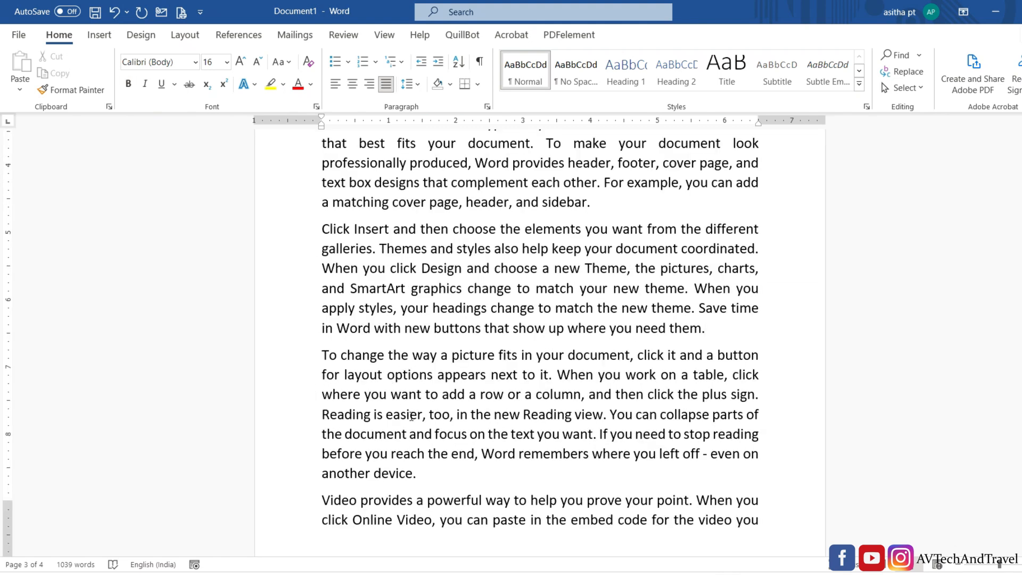
- Try inserting a blank line before the page 3 paragraph starting "To change the way a picture fits", and undo it
scroll(411, 415, down, 5)
scroll(410, 415, up, 4)
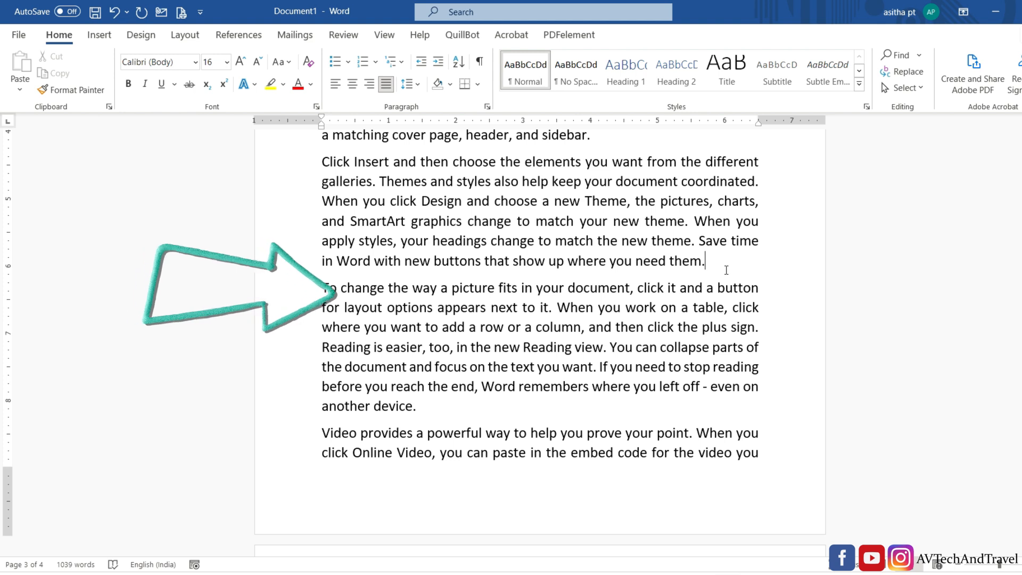
key(Return)
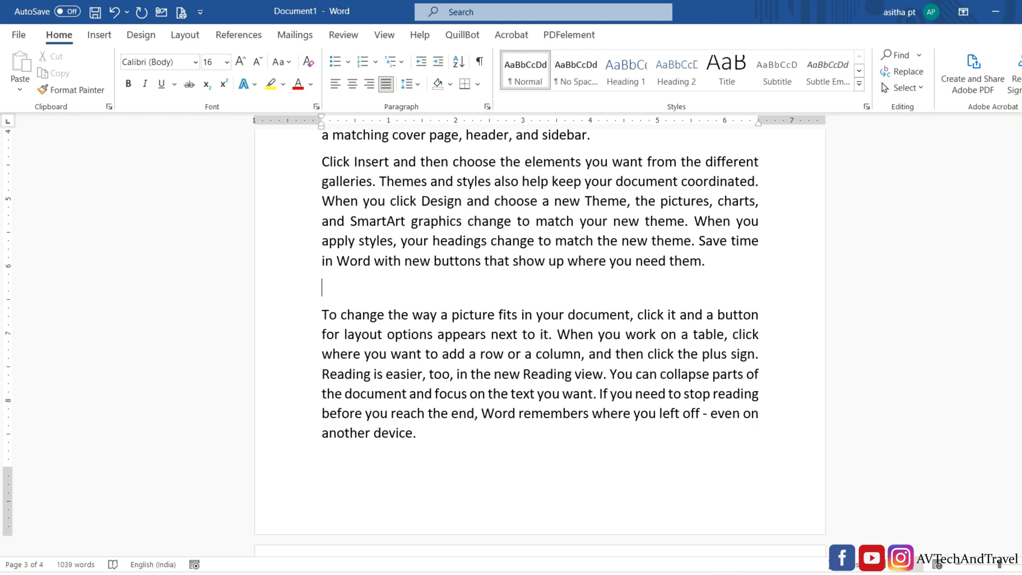
key(ctrl+z)
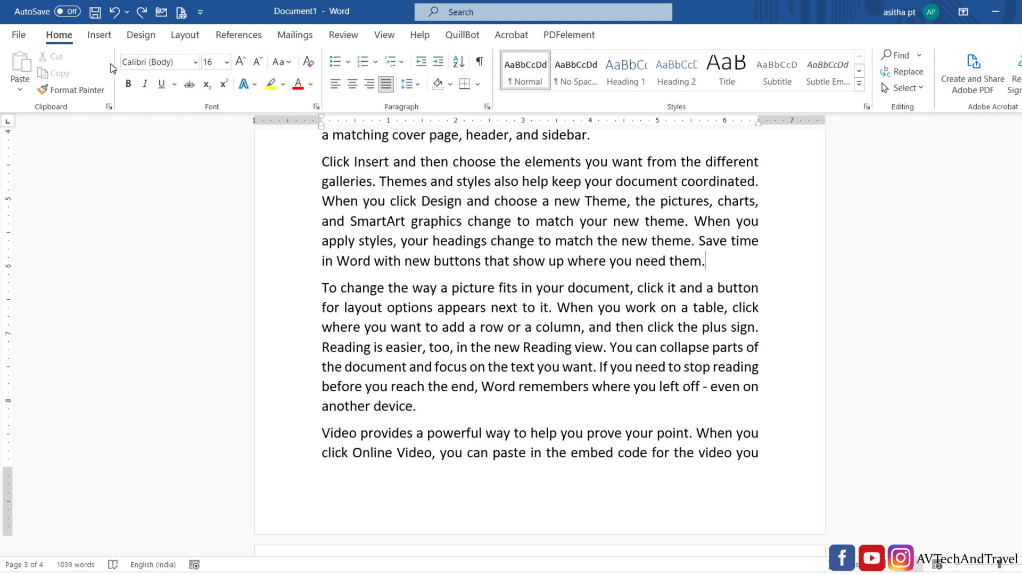
- Insert a page break on page 3 after the paragraph ending "show up where you need them"
click(174, 37)
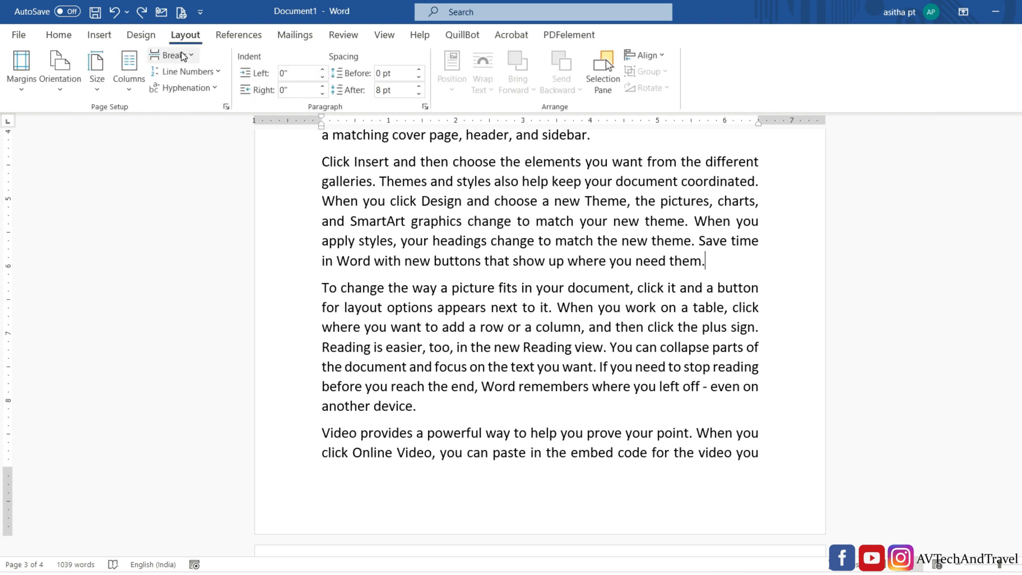
click(194, 60)
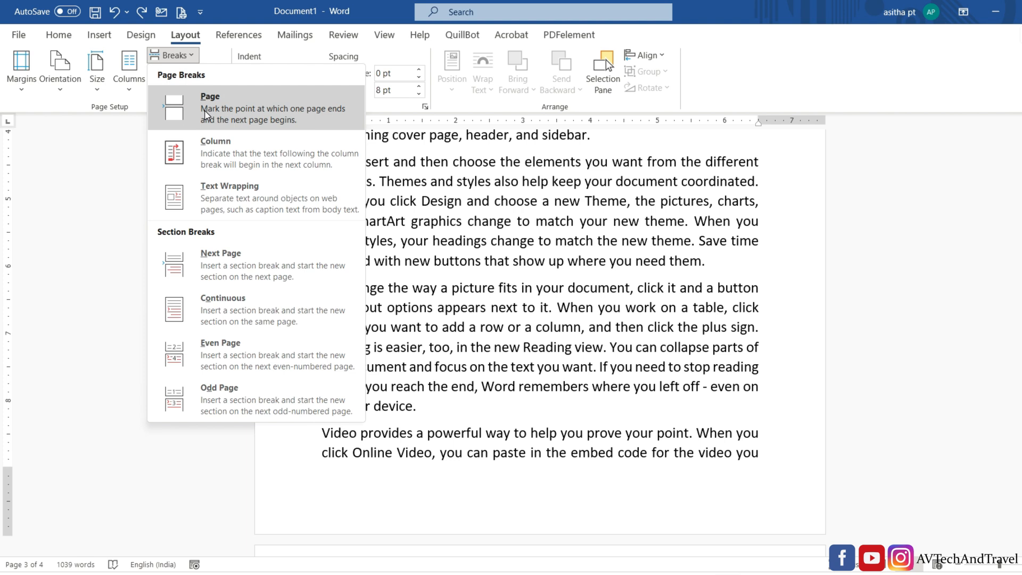
click(207, 113)
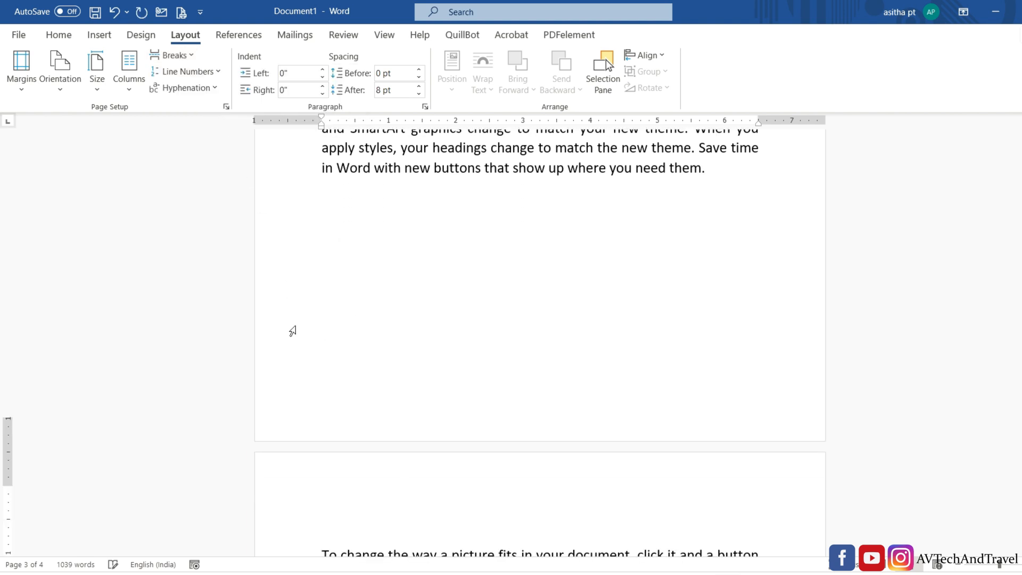
- Examine the pages around the new page break and return to the title on the first page
scroll(293, 331, down, 10)
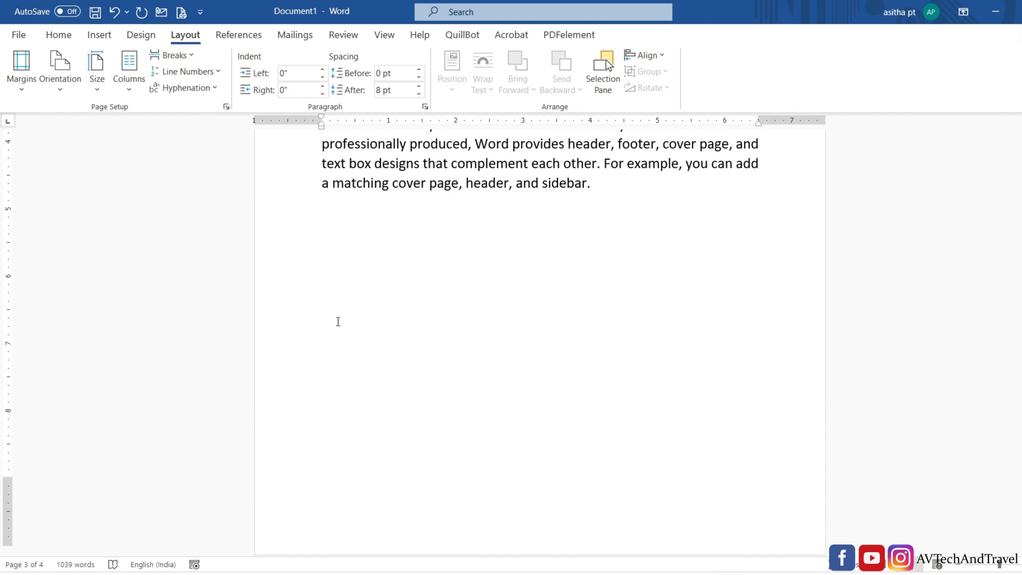
scroll(341, 319, up, 6)
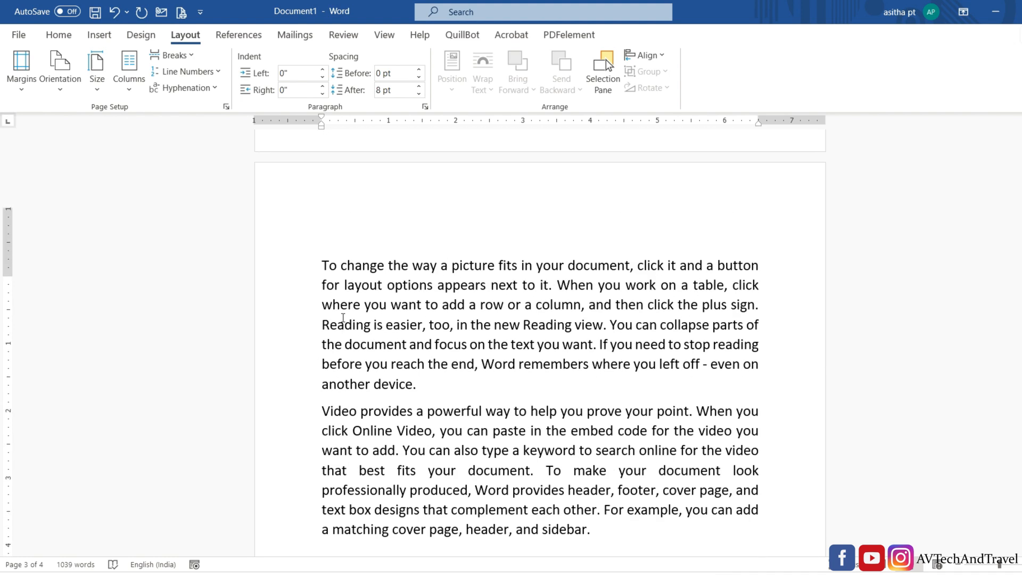
scroll(342, 318, up, 5)
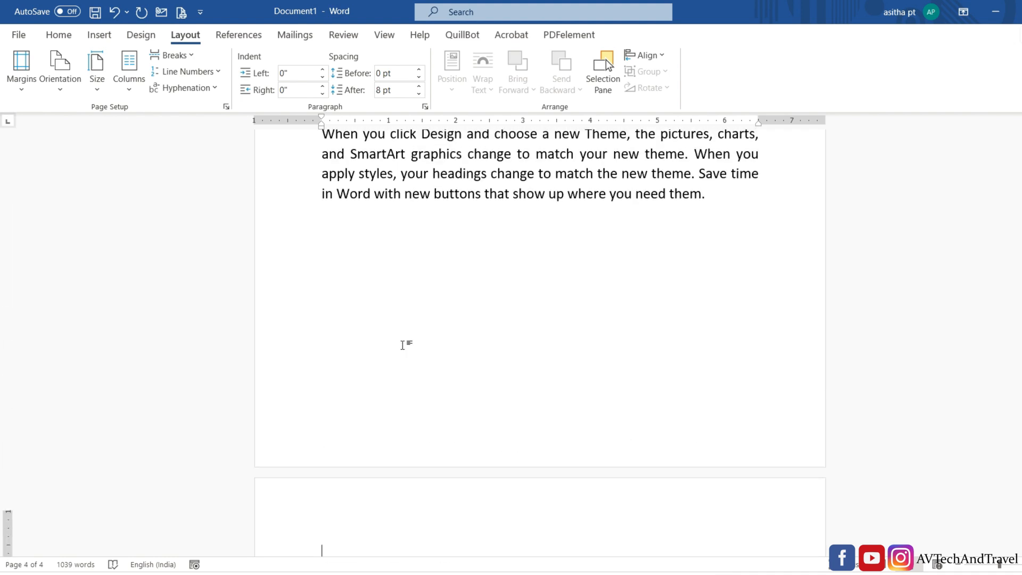
scroll(402, 345, up, 3)
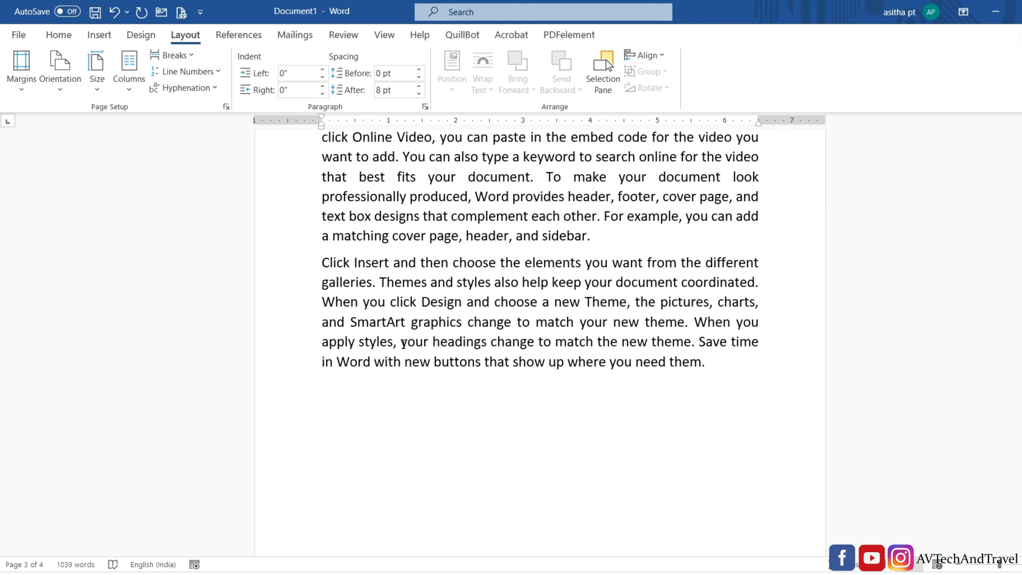
scroll(403, 343, up, 6)
scroll(403, 343, up, 6)
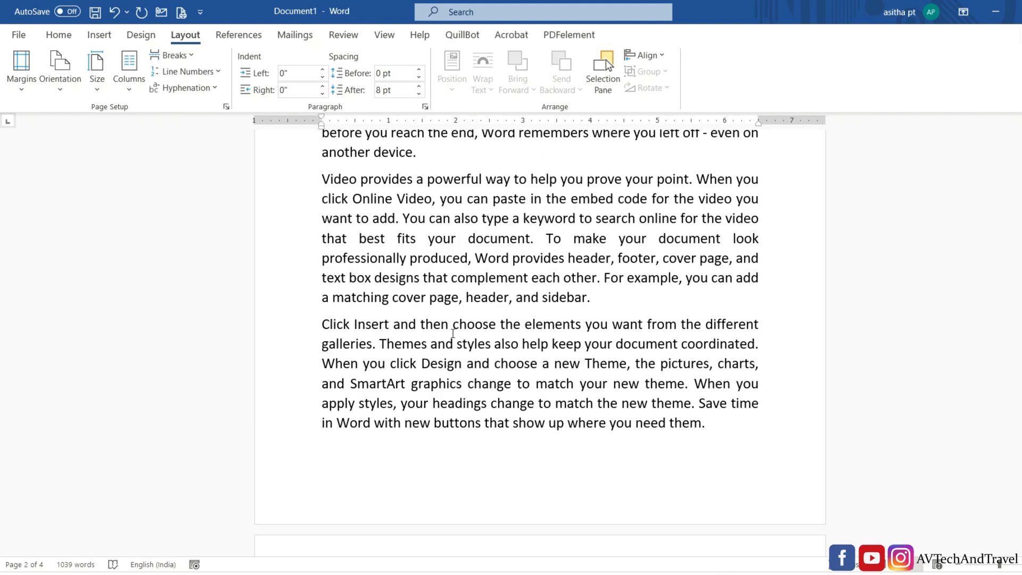
scroll(453, 334, up, 2)
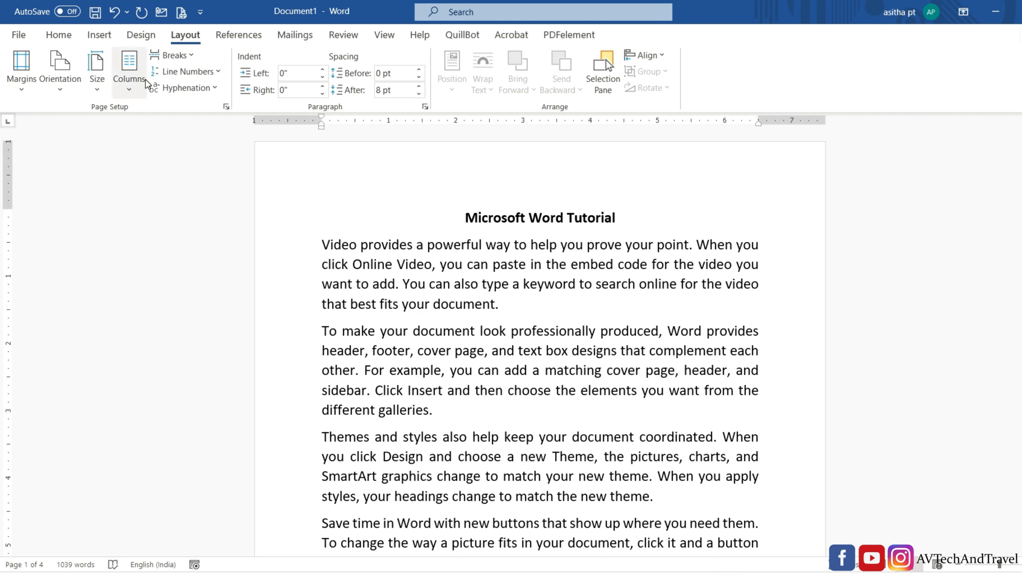
- Insert a page break directly after the title "Microsoft Word Tutorial" and check both sides of it
click(189, 55)
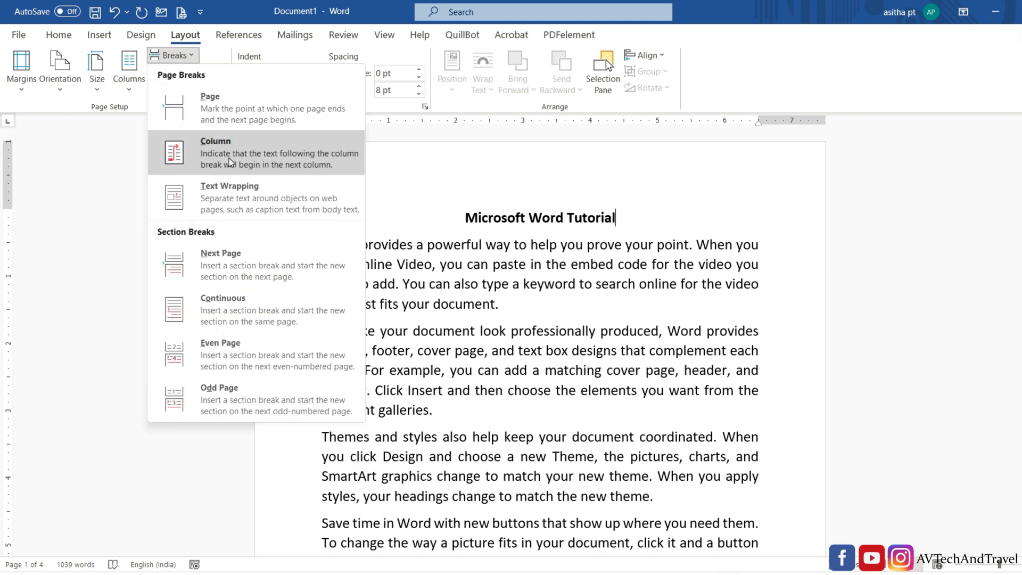
click(234, 112)
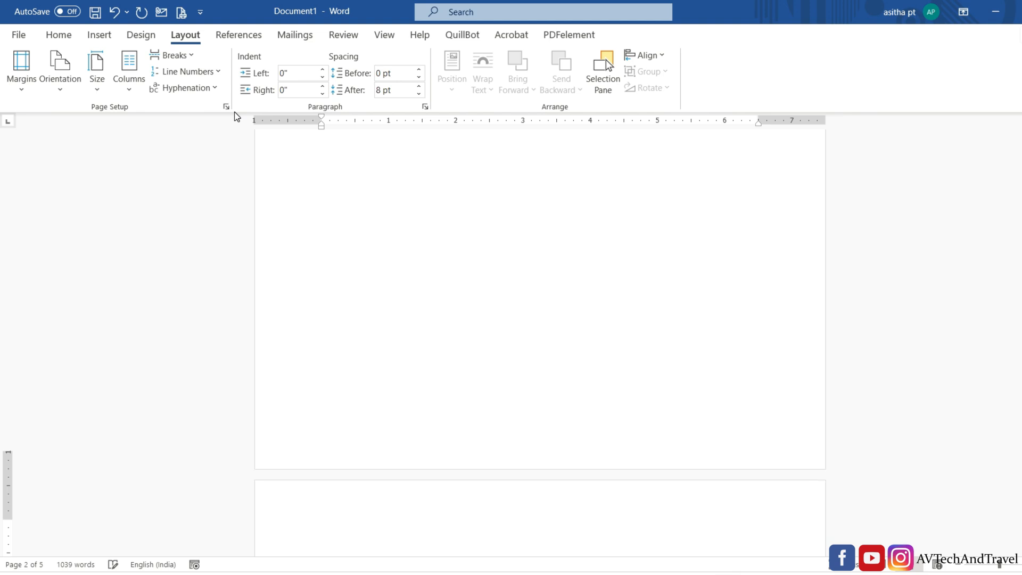
scroll(521, 336, down, 5)
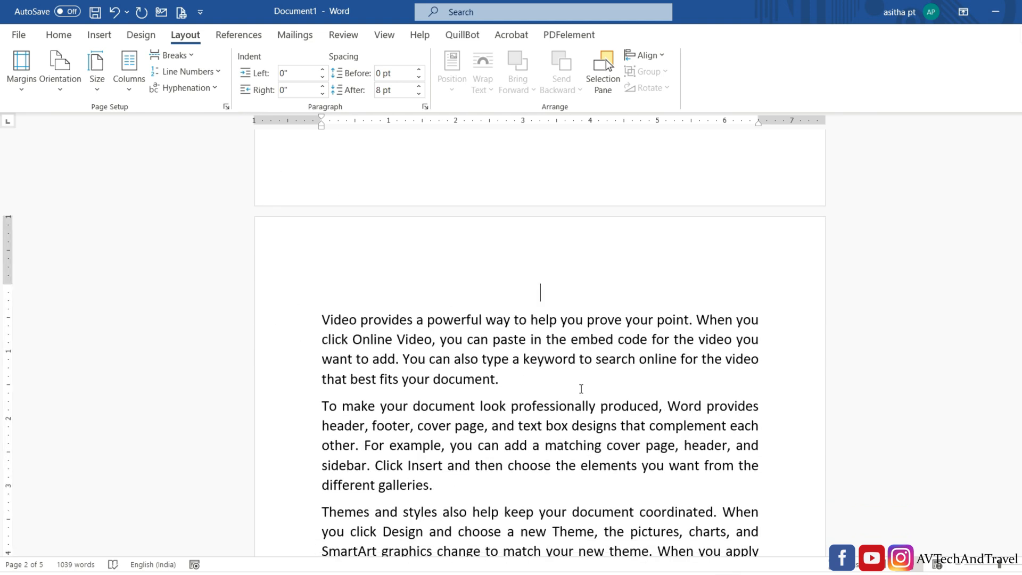
scroll(592, 332, up, 8)
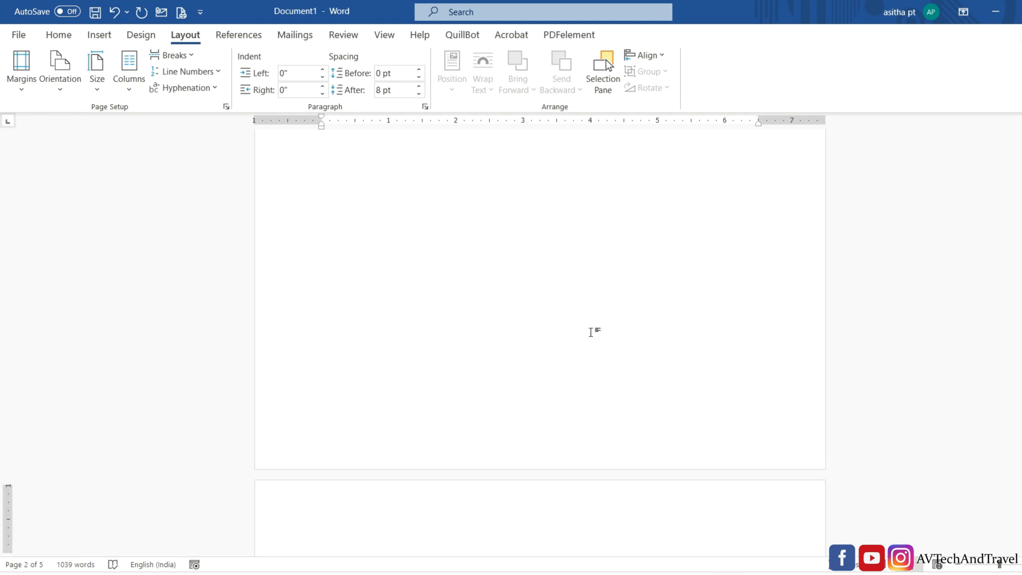
scroll(590, 332, up, 10)
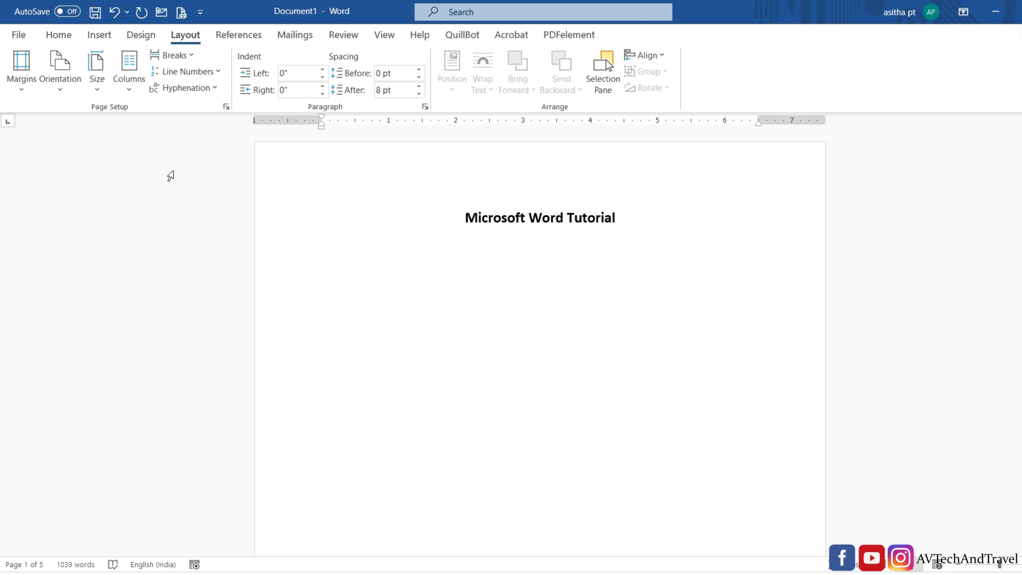
- Show the formatting marks and examine the page breaks throughout the document
click(59, 40)
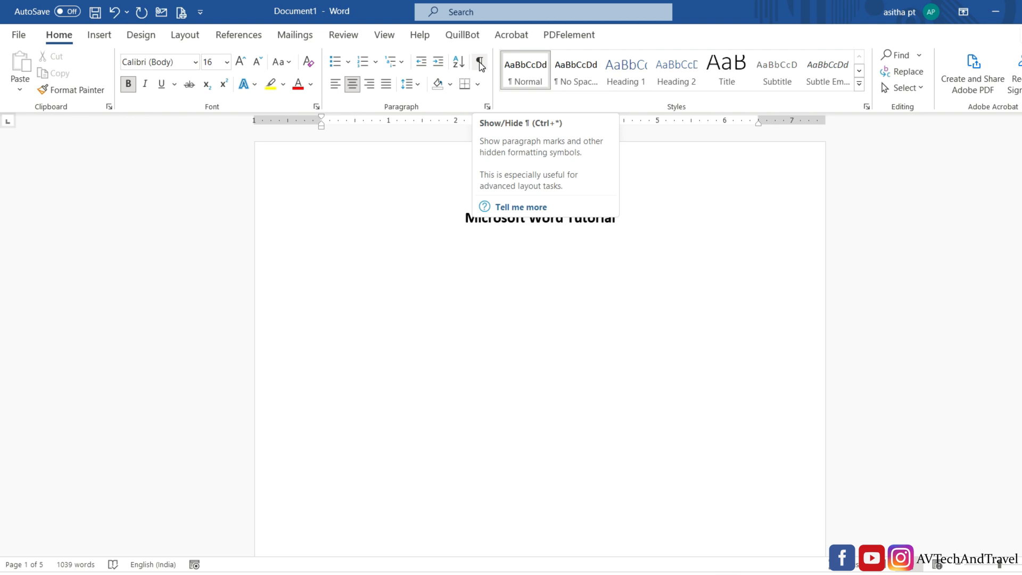
click(480, 63)
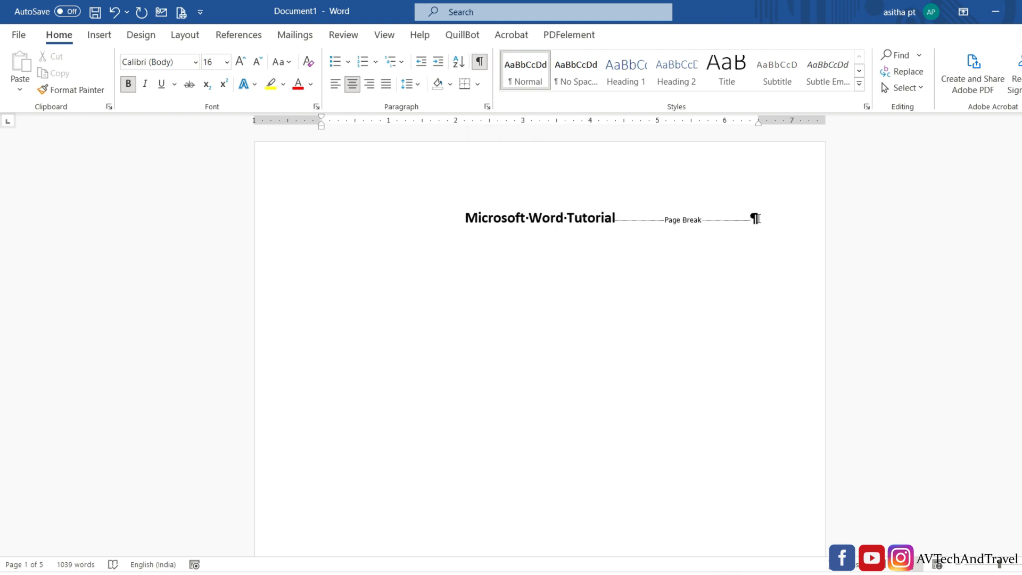
scroll(726, 227, down, 3)
scroll(725, 226, down, 5)
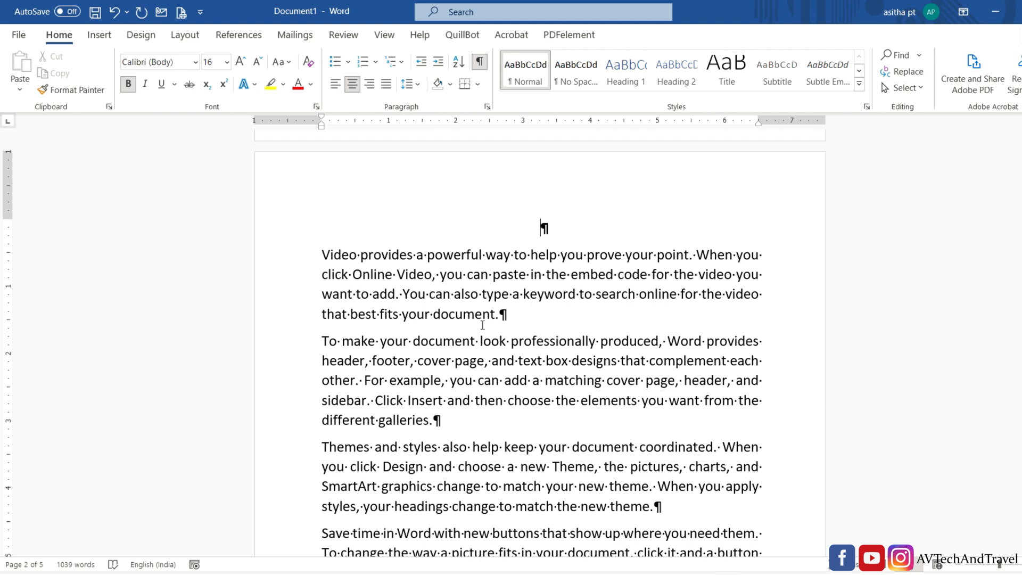
scroll(482, 324, down, 4)
scroll(482, 325, down, 6)
scroll(483, 325, down, 6)
scroll(482, 324, down, 5)
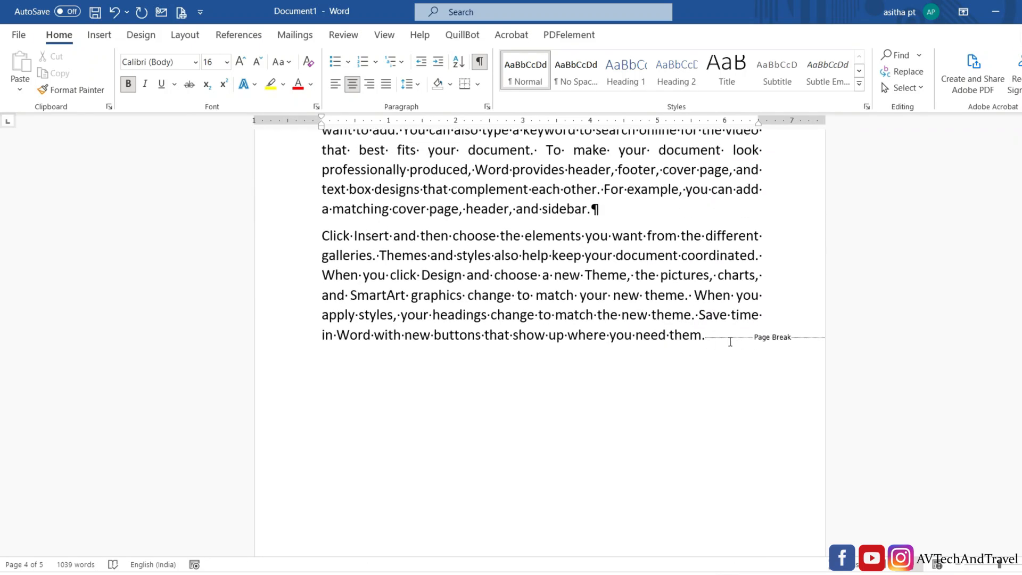
- Delete the page break after the title "Microsoft Word Tutorial" and hide the formatting marks
key(ctrl+Home)
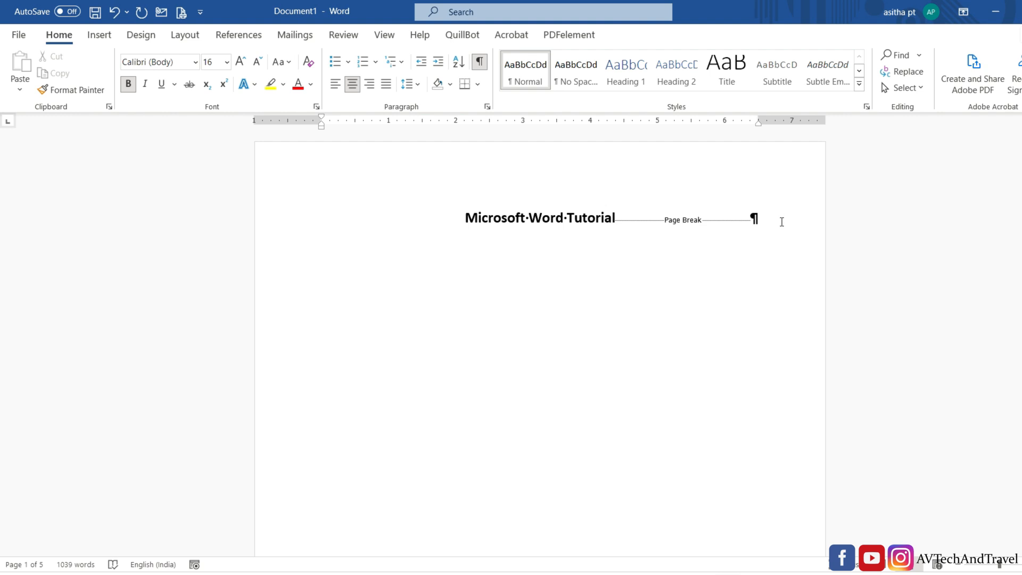
double_click(680, 220)
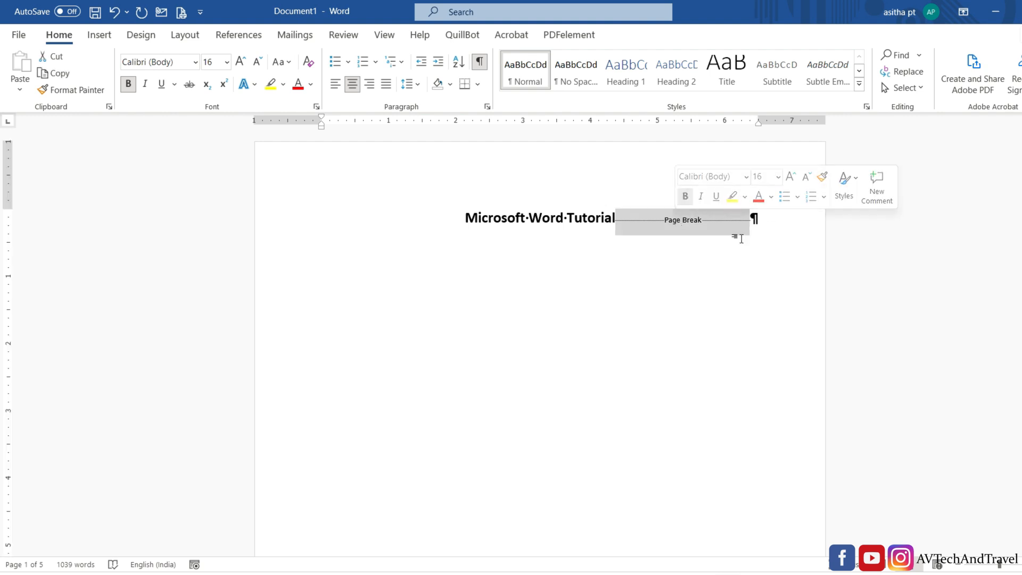
key(Delete)
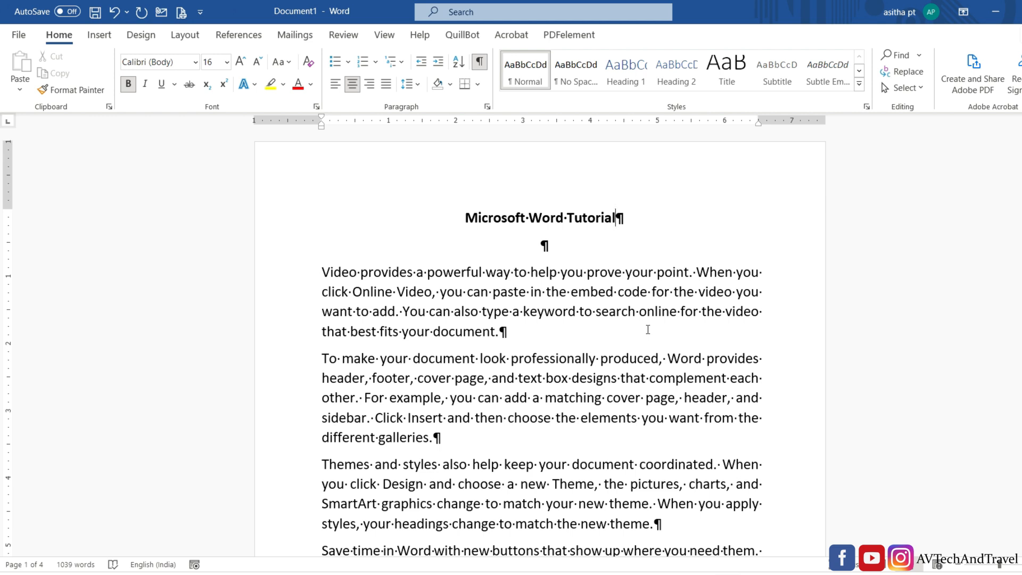
click(479, 63)
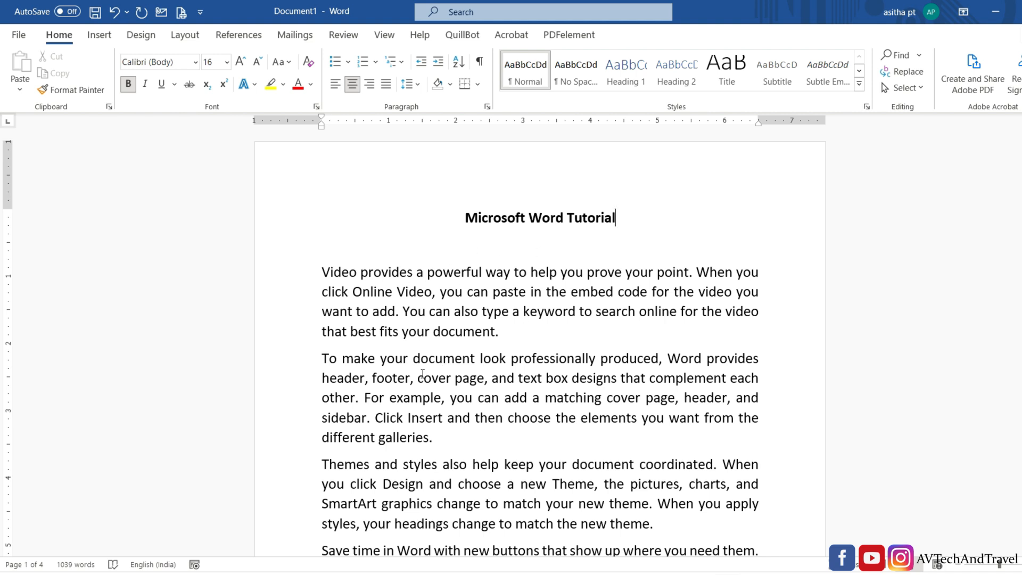
- Try laying out the whole document, including the title, in two columns, and undo it
scroll(422, 378, down, 2)
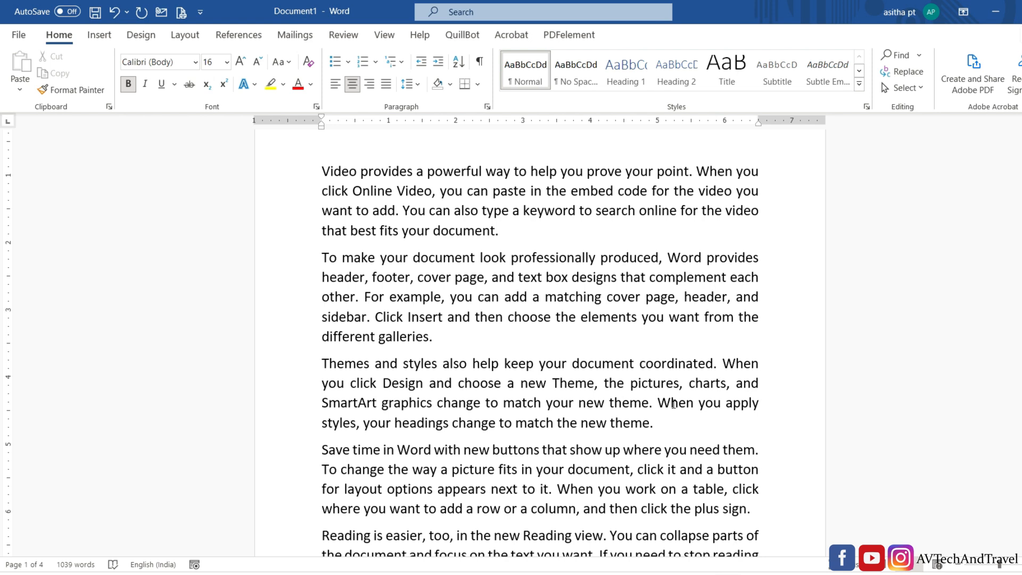
scroll(335, 248, up, 2)
click(330, 233)
click(221, 68)
click(198, 40)
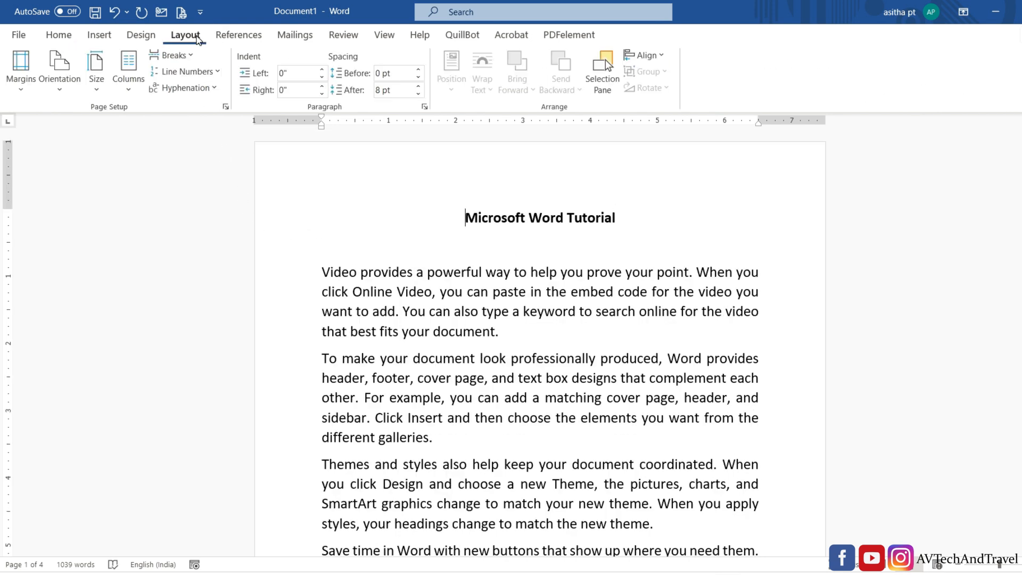
click(126, 92)
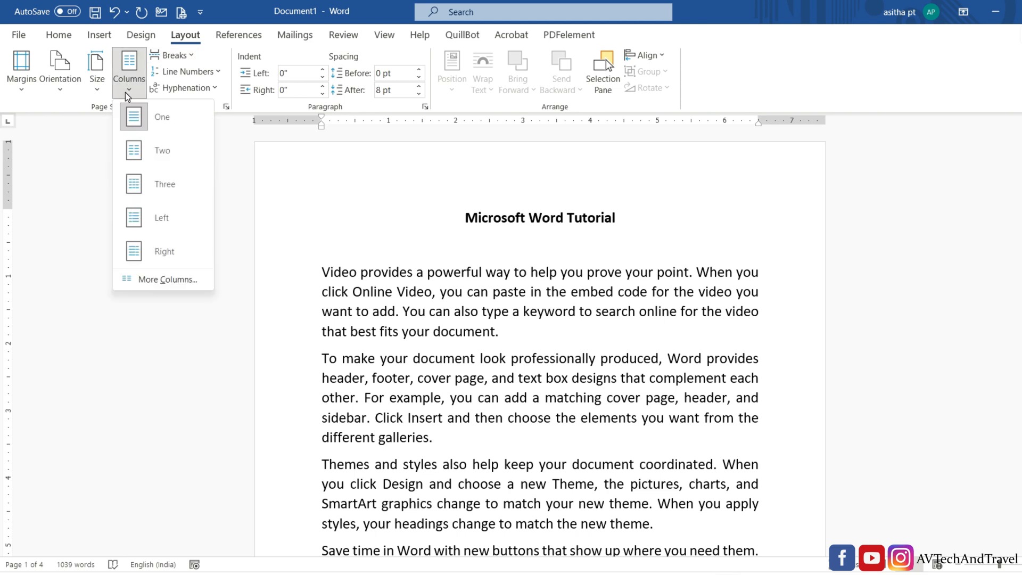
click(157, 156)
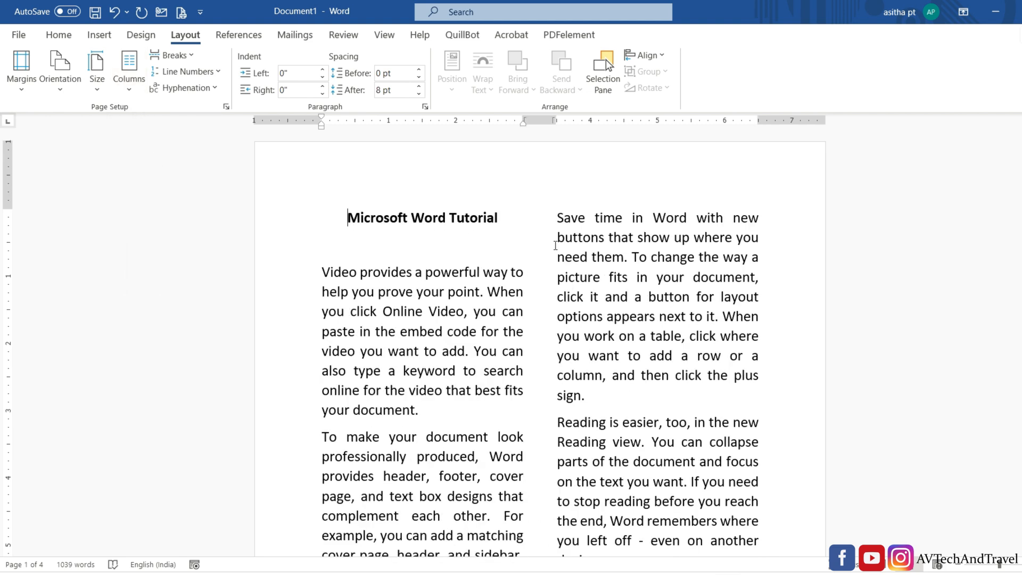
scroll(589, 455, down, 6)
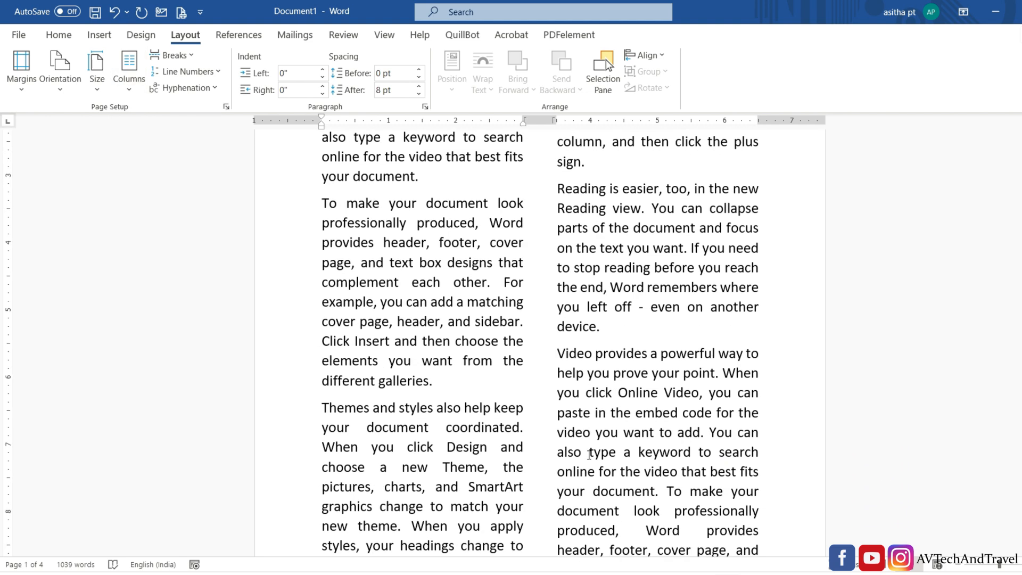
scroll(589, 455, down, 7)
scroll(589, 454, up, 4)
scroll(589, 455, up, 9)
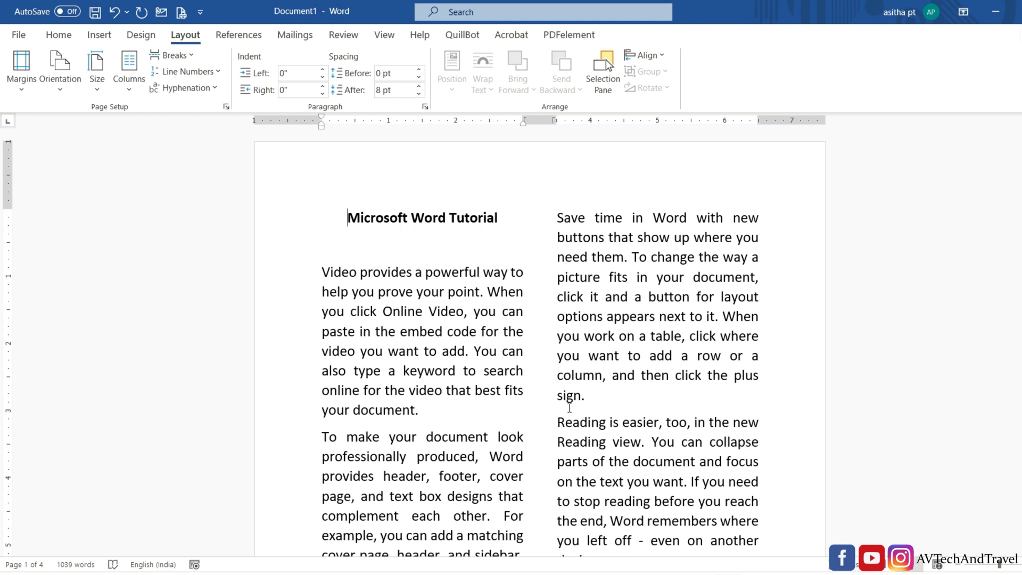
key(ctrl+z)
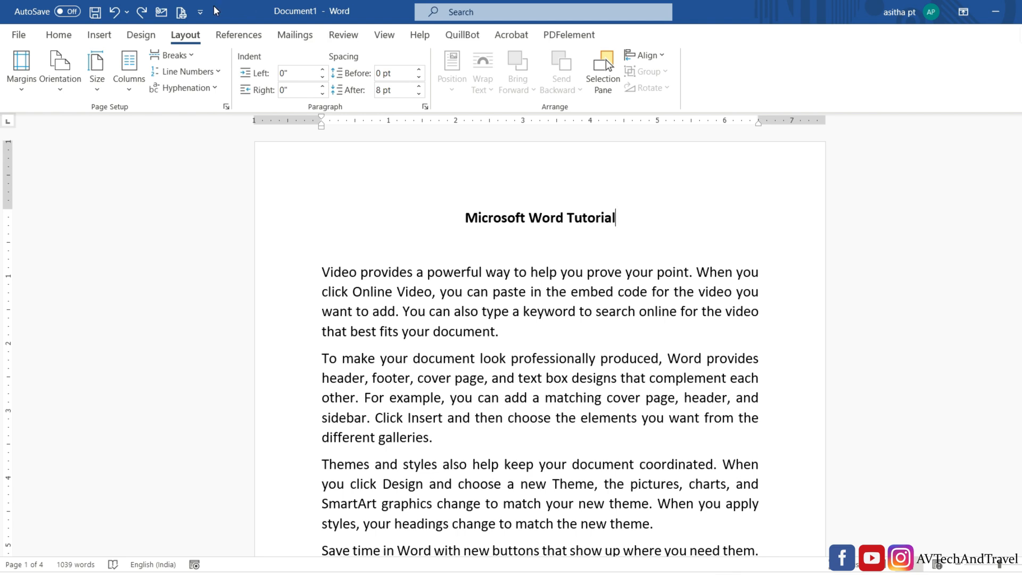
- Insert a continuous section break after the title and delete the blank lines above the first body paragraph
click(191, 58)
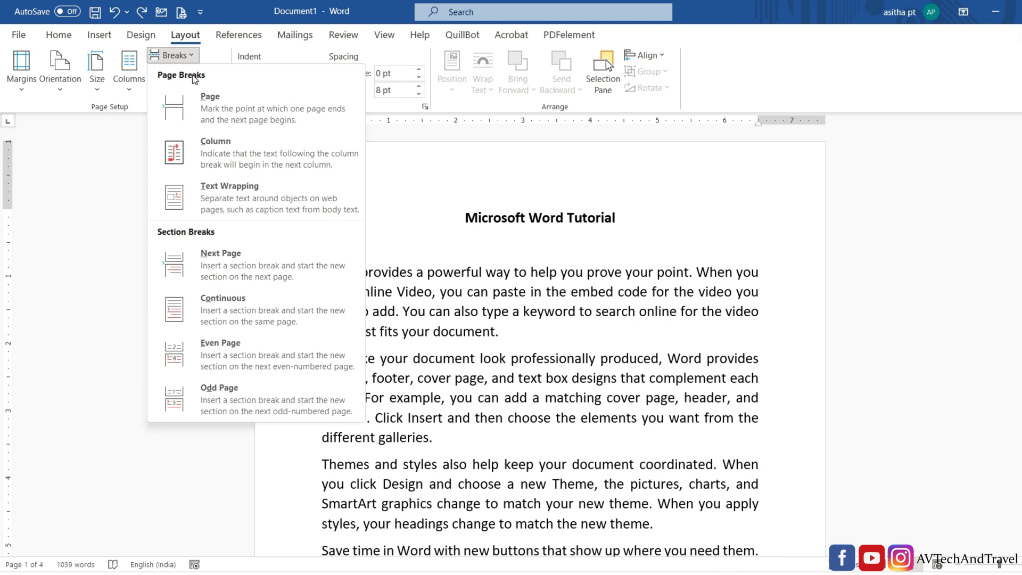
click(246, 314)
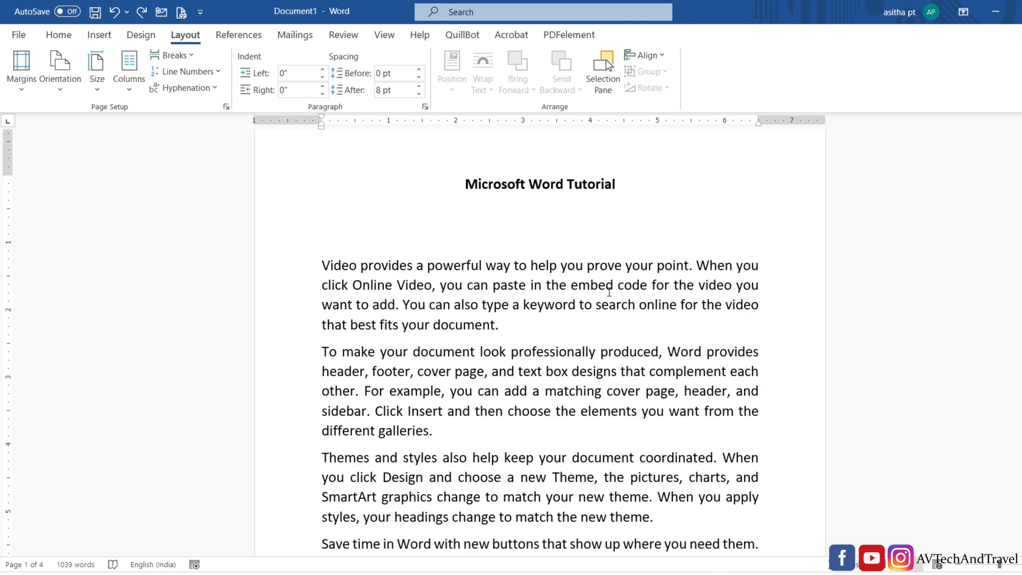
key(Delete)
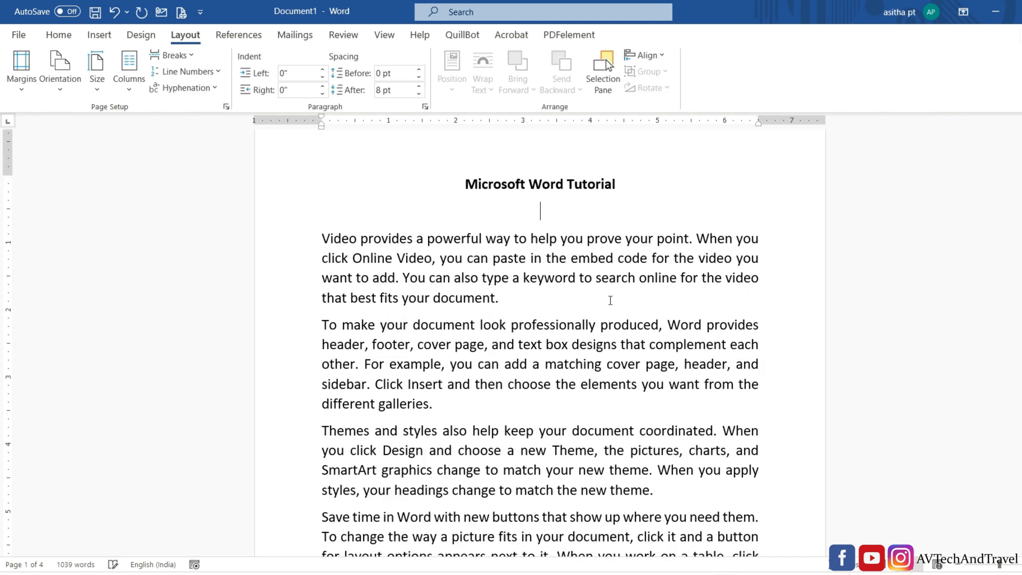
key(Delete)
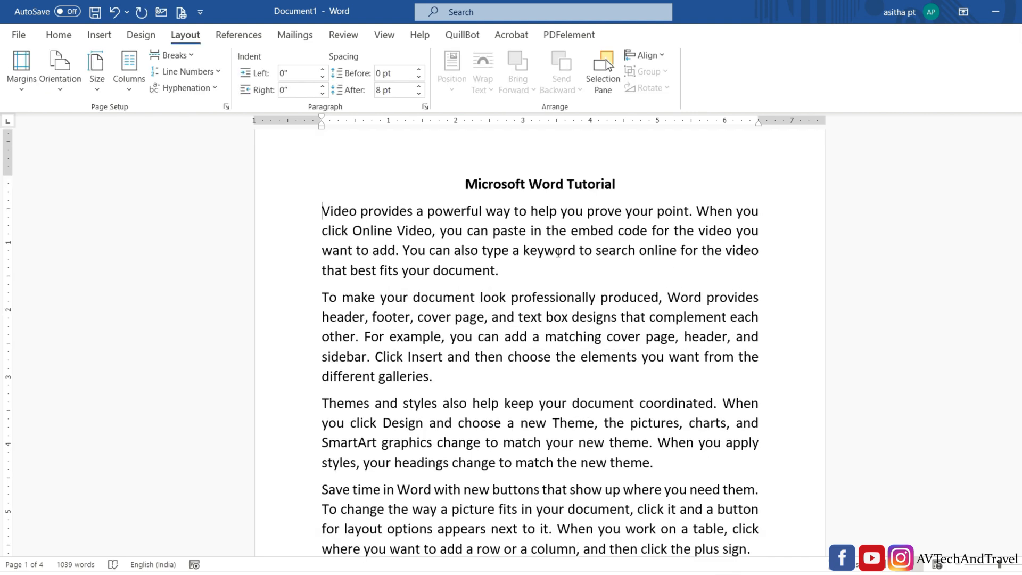
- Set the body text below the title in two columns and compare it with the title's layout
click(128, 86)
click(151, 150)
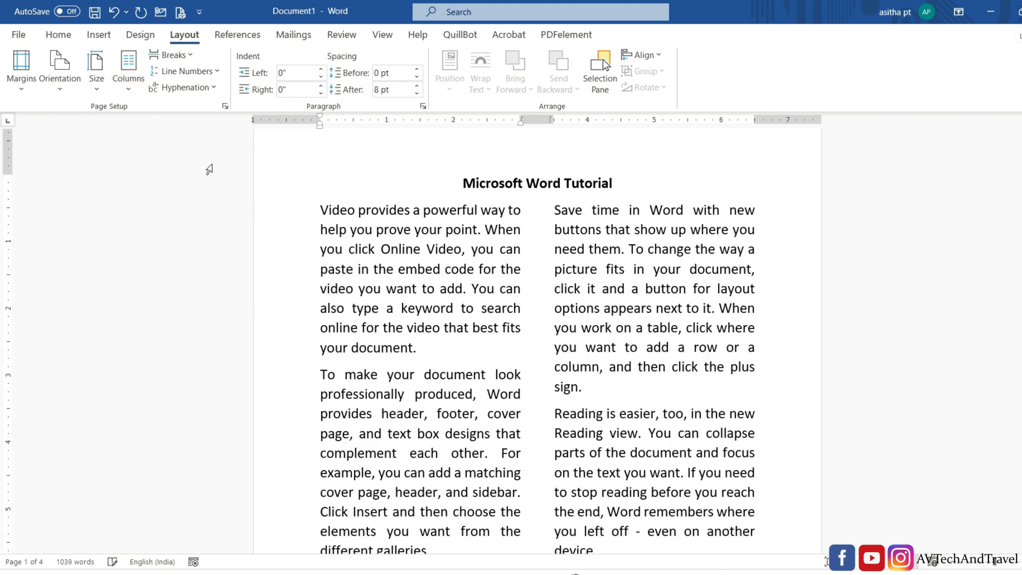
scroll(655, 452, down, 5)
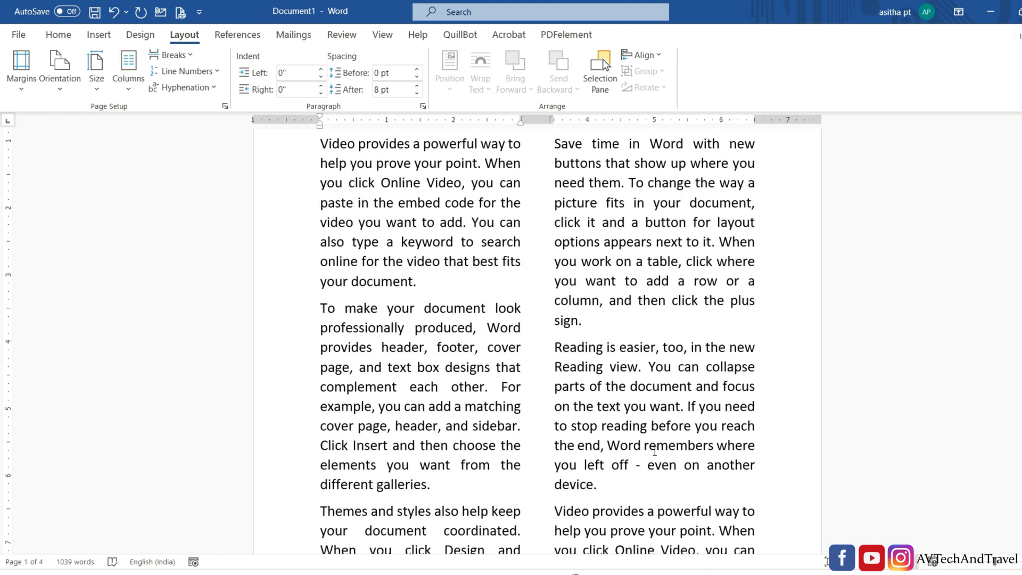
scroll(658, 451, up, 6)
drag(461, 218, 671, 219)
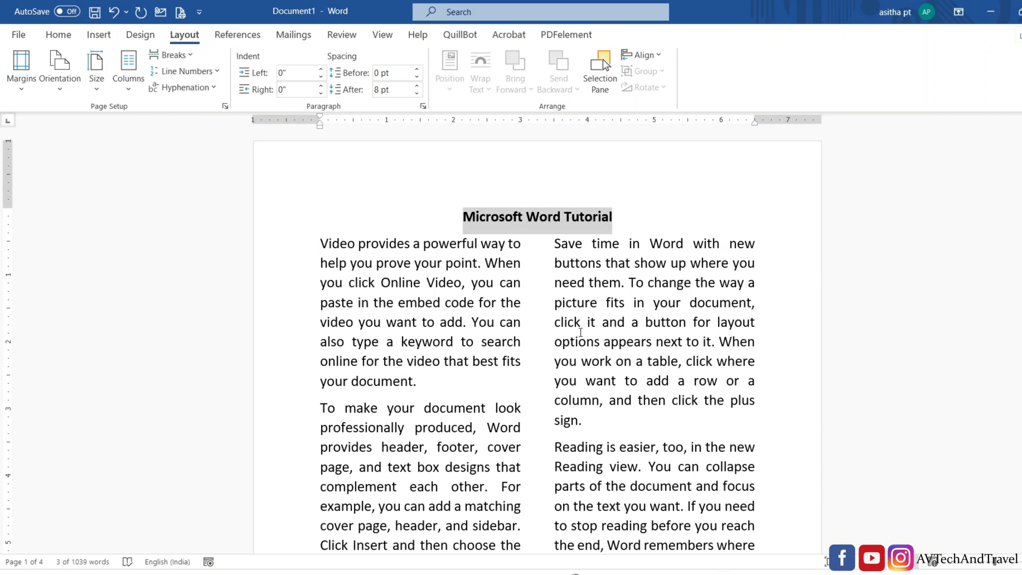
click(579, 326)
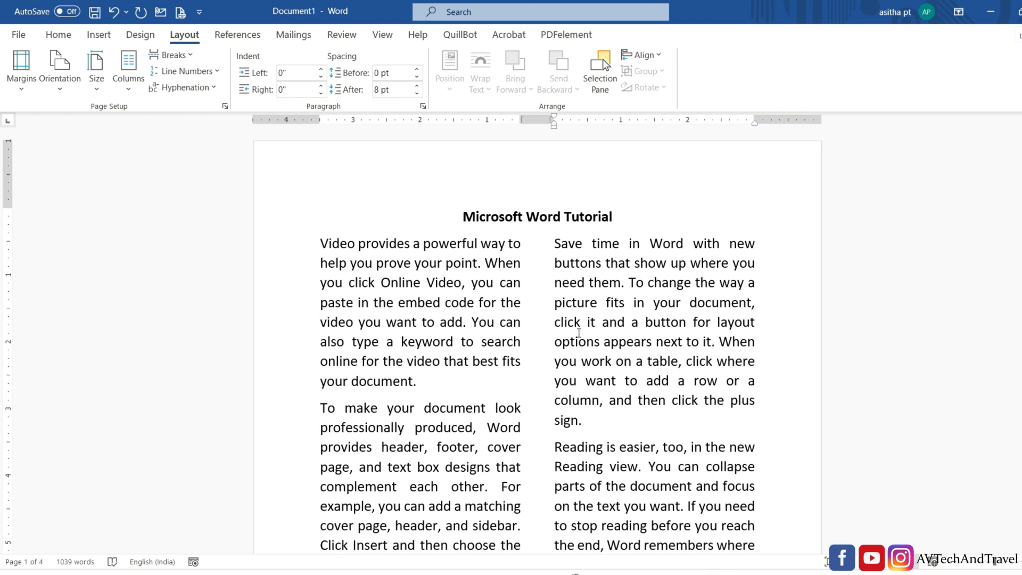
- Show the formatting marks and delete the continuous section break after the title
click(617, 214)
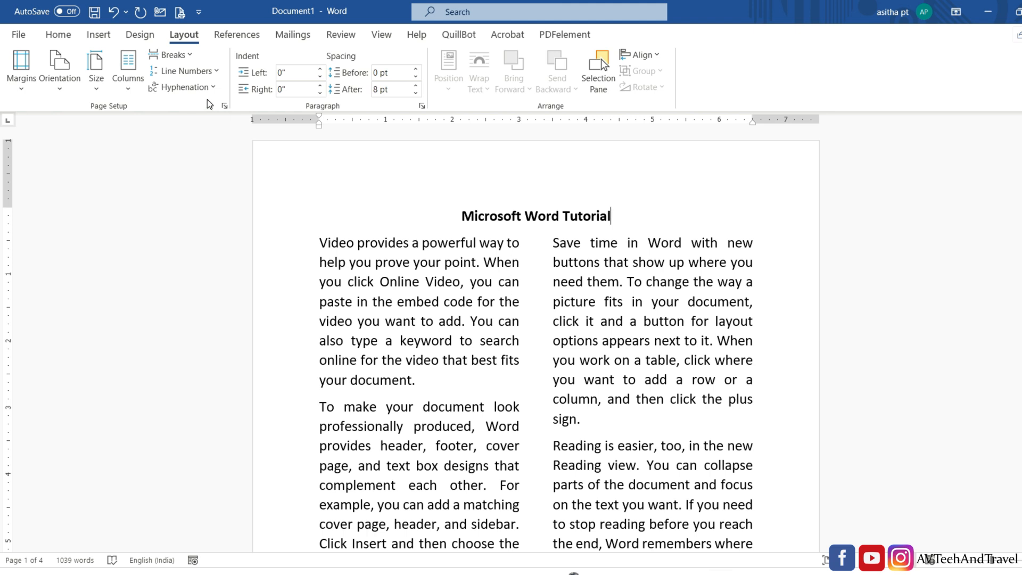
click(59, 36)
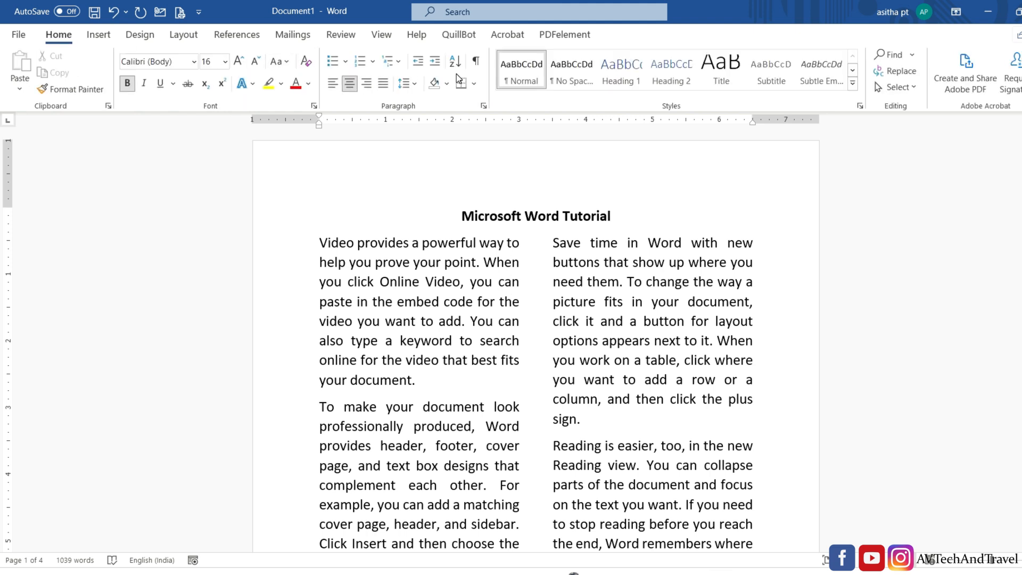
click(477, 65)
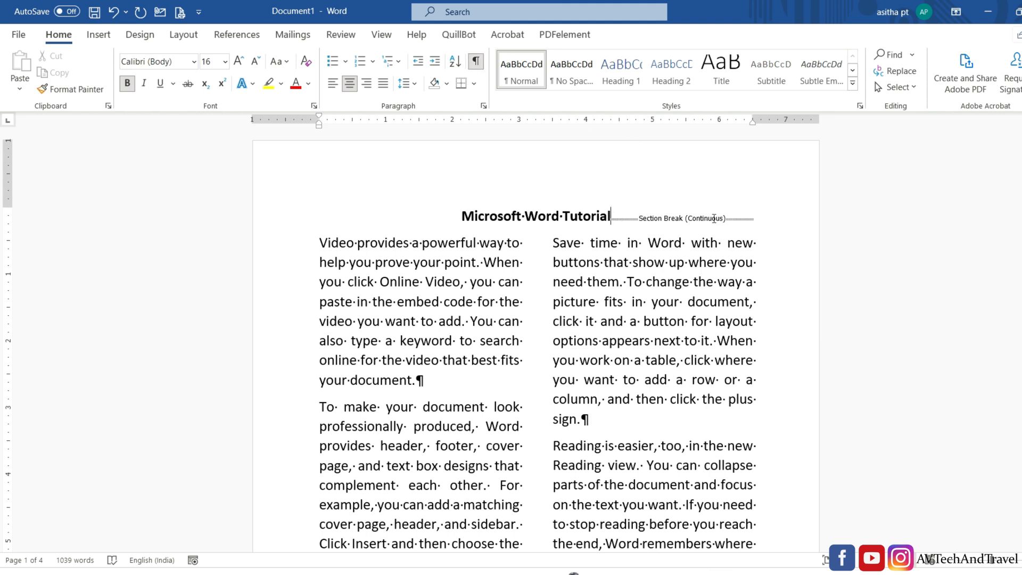
key(Delete)
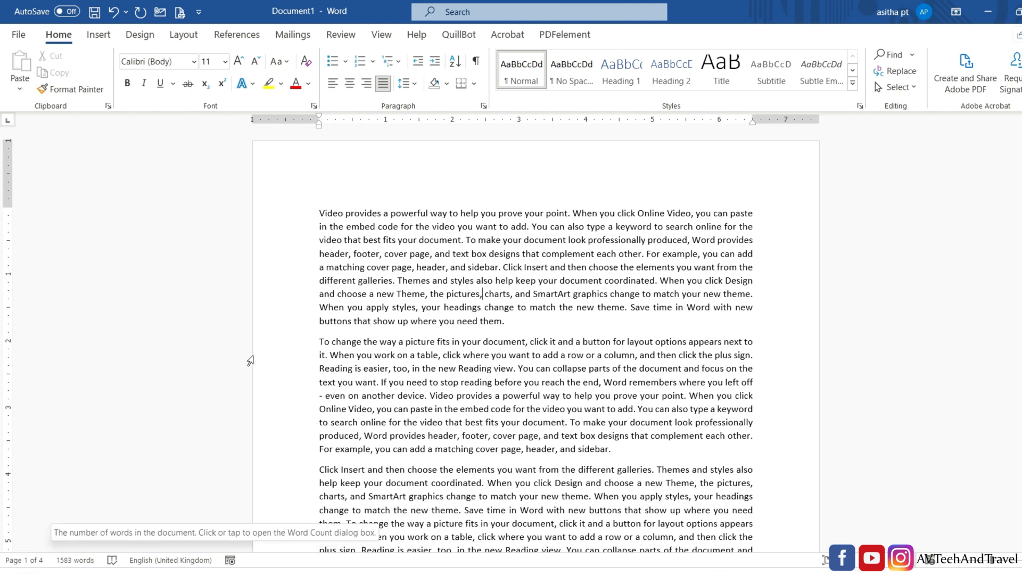
- Examine the page numbering in the footers of the untitled sample document and return to its beginning
scroll(369, 311, down, 2)
scroll(370, 311, down, 10)
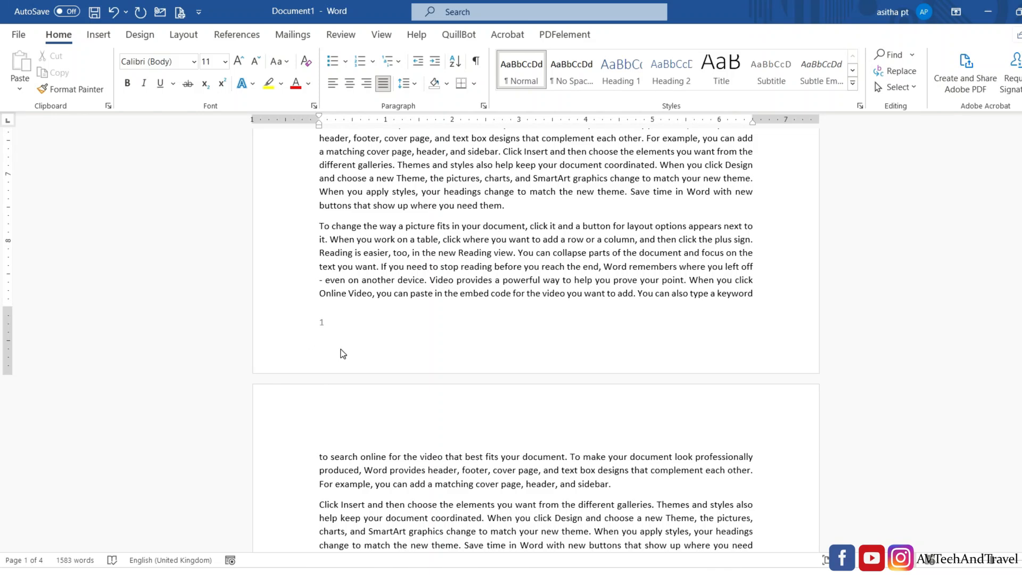
scroll(588, 299, down, 5)
scroll(589, 297, up, 16)
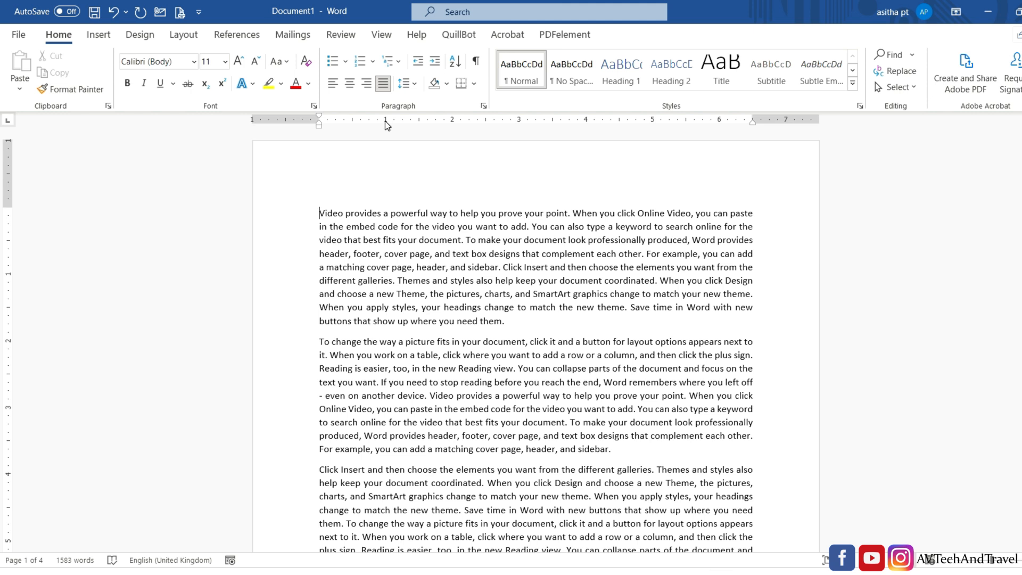
text(p)
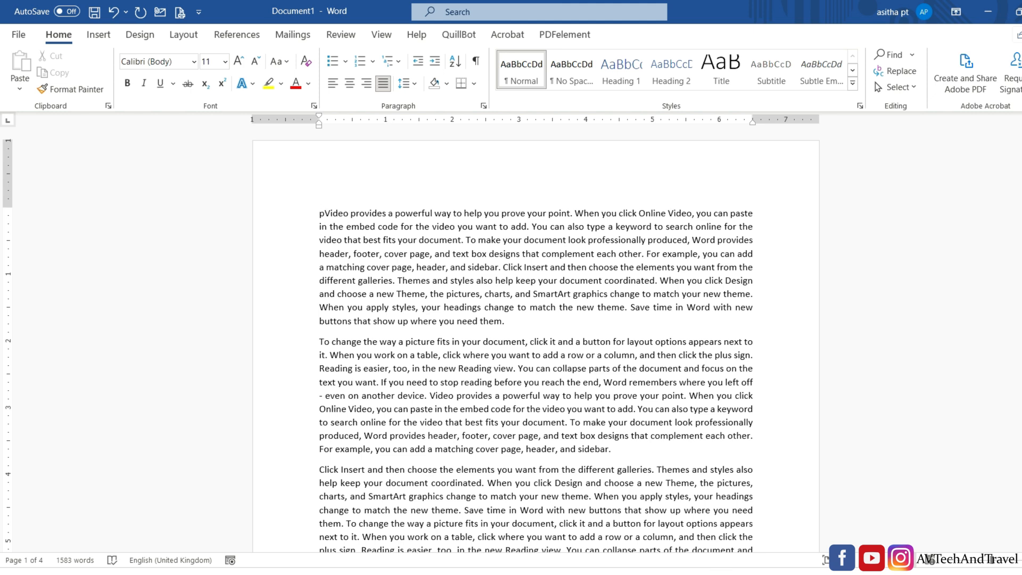
- Insert the label P1 before the first paragraph on page one and format it bold, red and 22 pt
key(BackSpace)
text(P1)
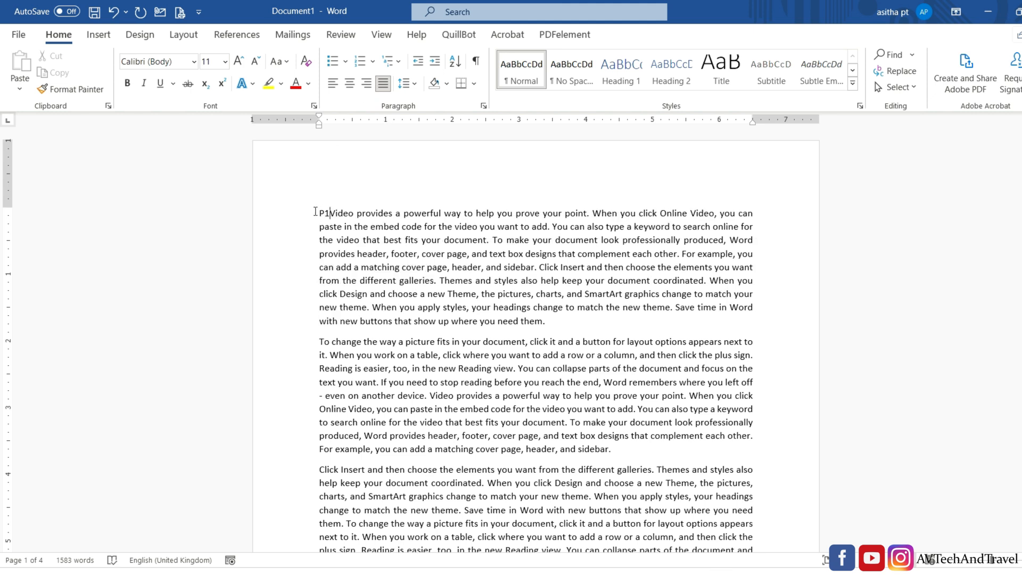
drag(326, 214, 329, 214)
click(127, 83)
click(295, 83)
click(224, 61)
click(210, 237)
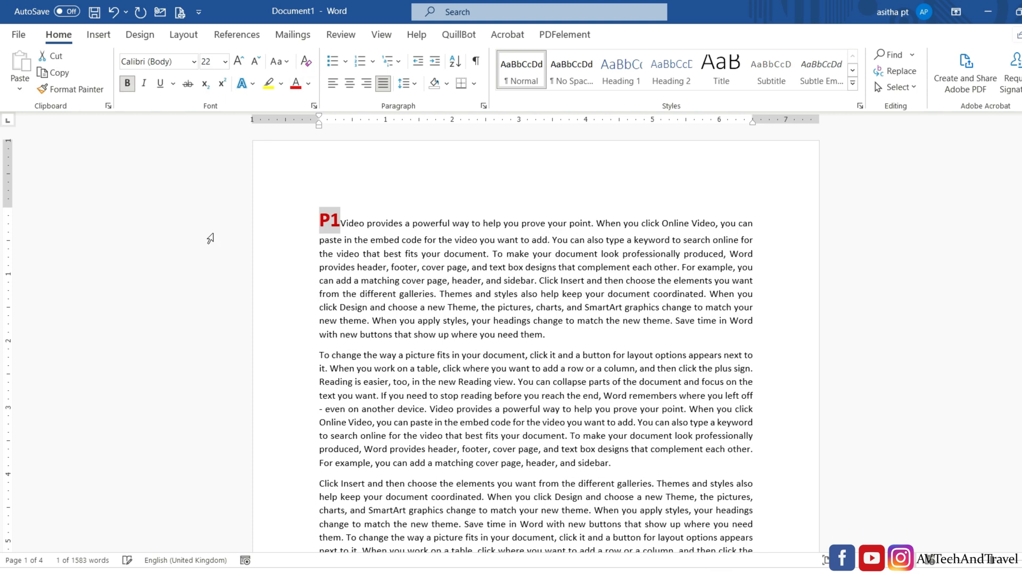
- Label the start of the second page P2 and the third page P3 in bold red at 16 pt
scroll(343, 365, down, 8)
click(320, 489)
text(P2)
scroll(360, 500, up, 4)
scroll(359, 504, down, 5)
drag(319, 423, 332, 422)
click(296, 83)
click(224, 61)
click(210, 179)
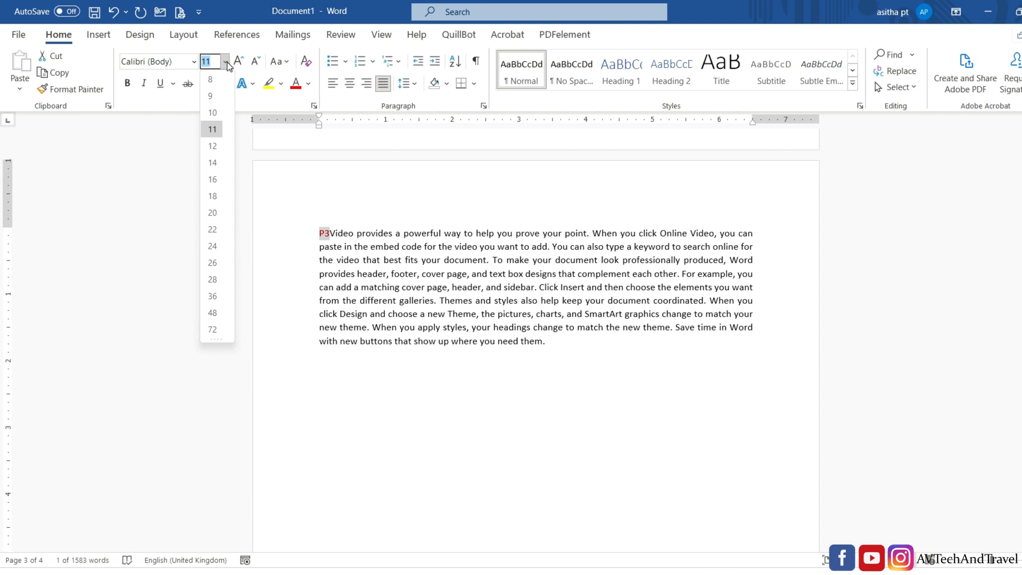
click(209, 179)
click(362, 394)
- Remove the blank fourth page at the end of the document
scroll(390, 423, down, 8)
scroll(477, 434, up, 10)
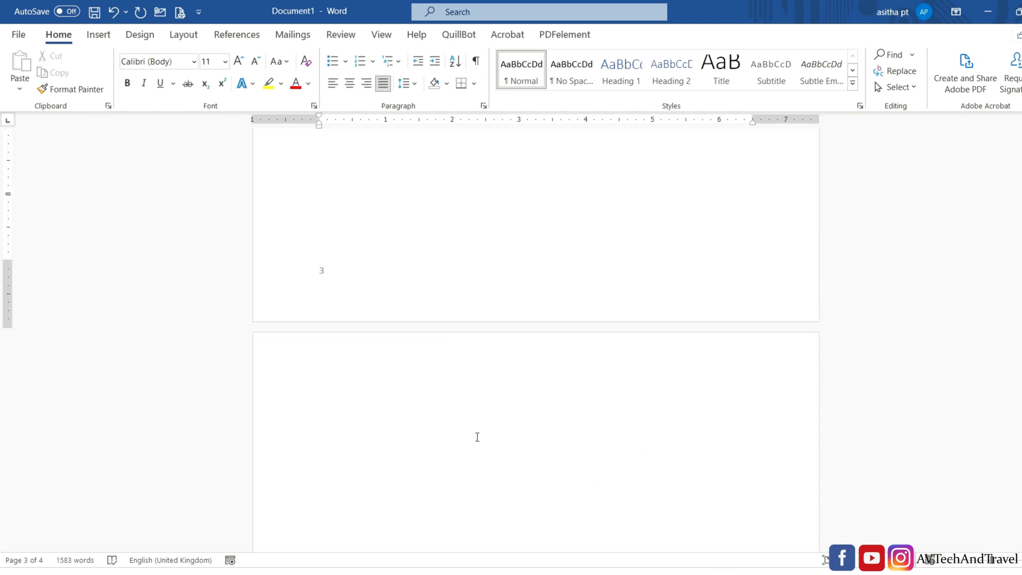
scroll(495, 406, up, 20)
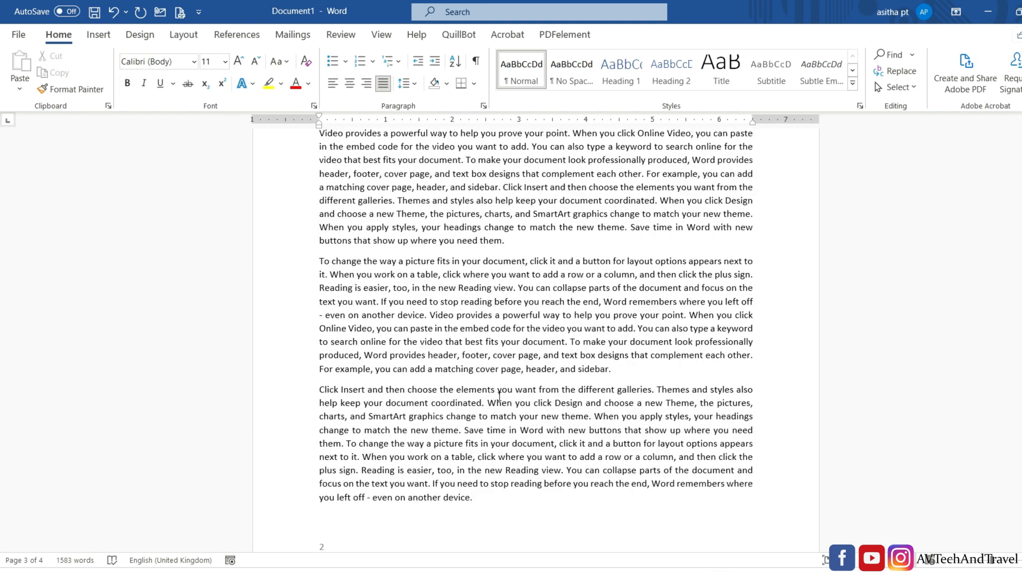
scroll(499, 396, up, 12)
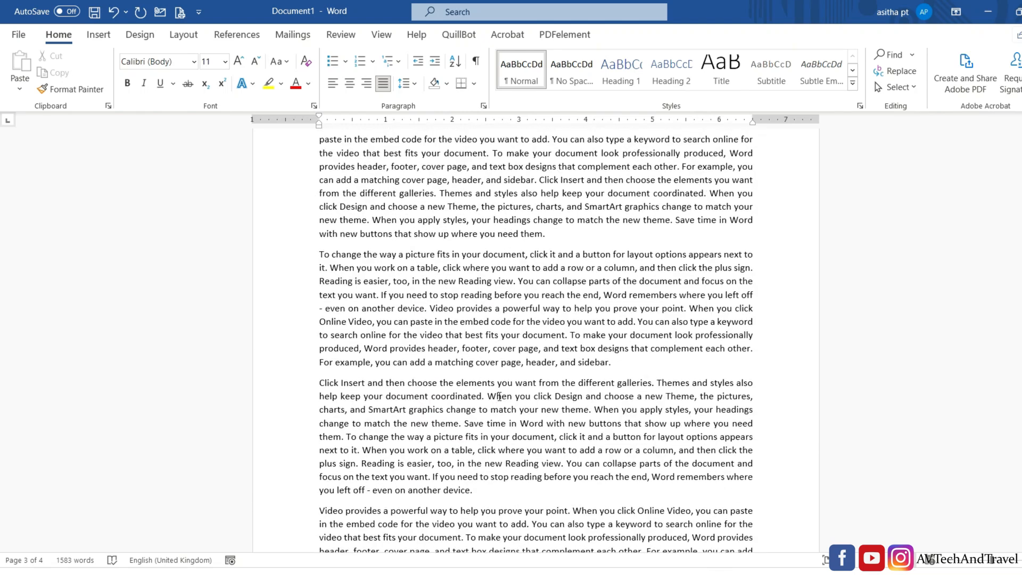
scroll(410, 421, down, 15)
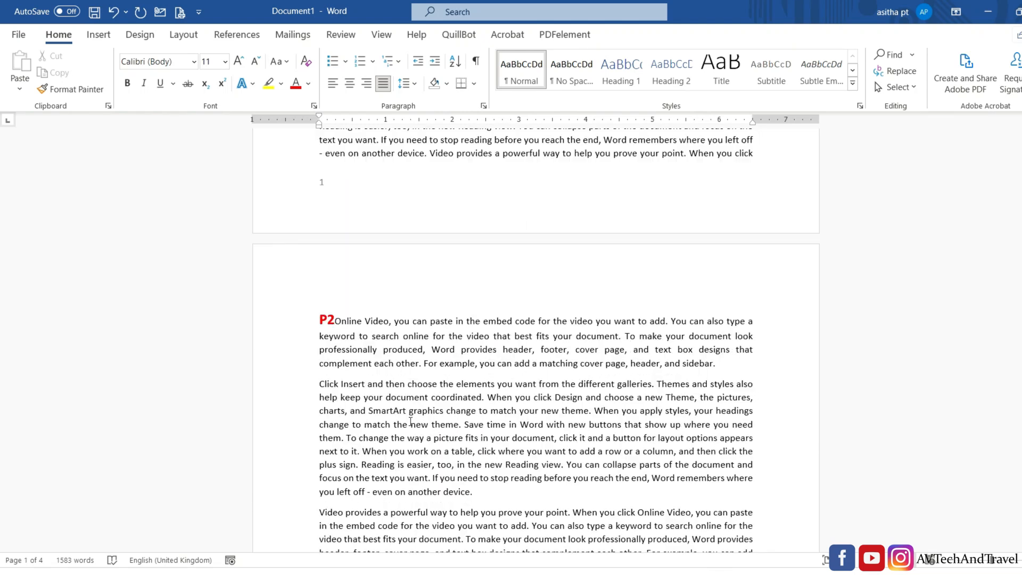
scroll(410, 422, down, 20)
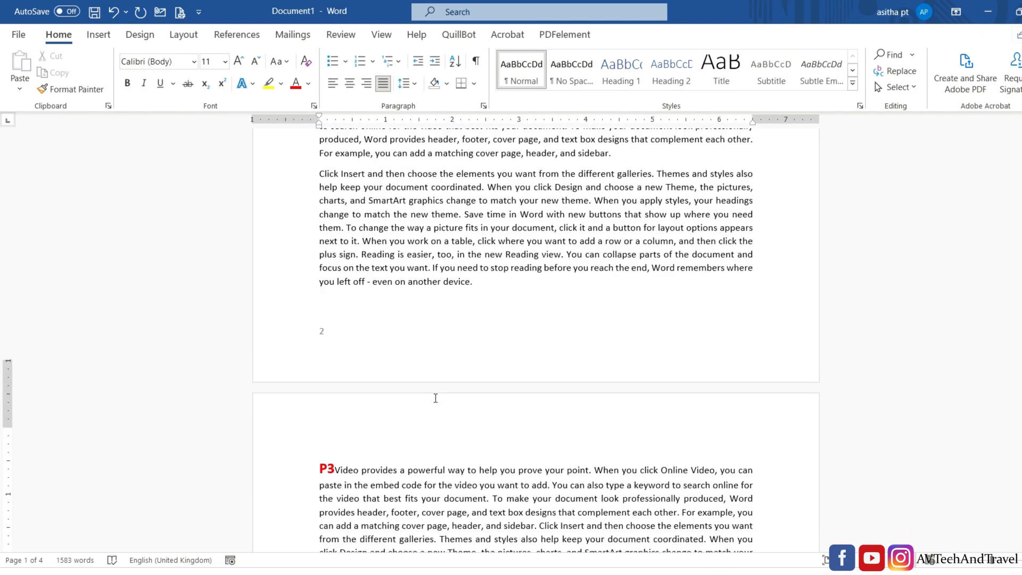
scroll(452, 412, down, 5)
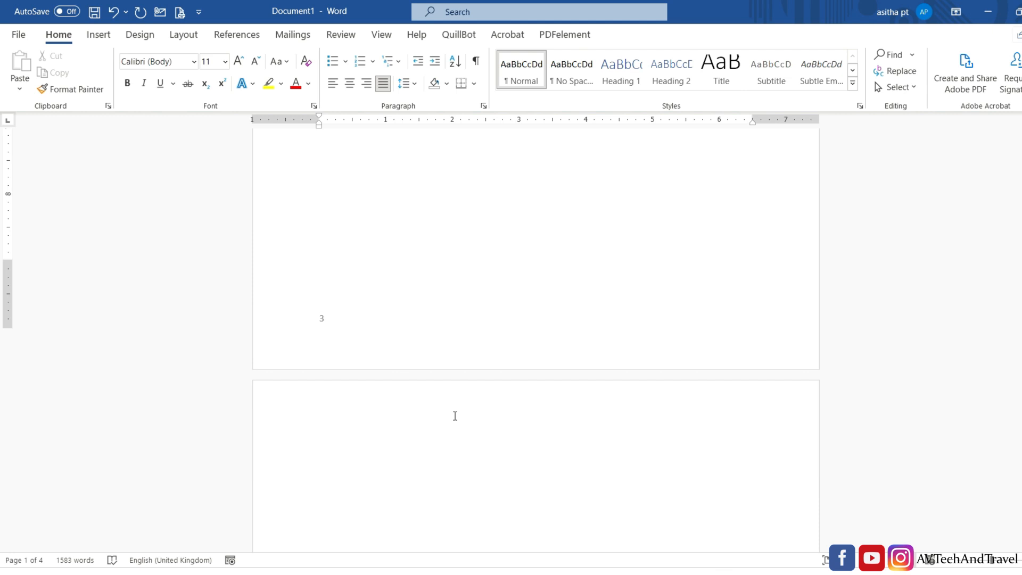
click(352, 392)
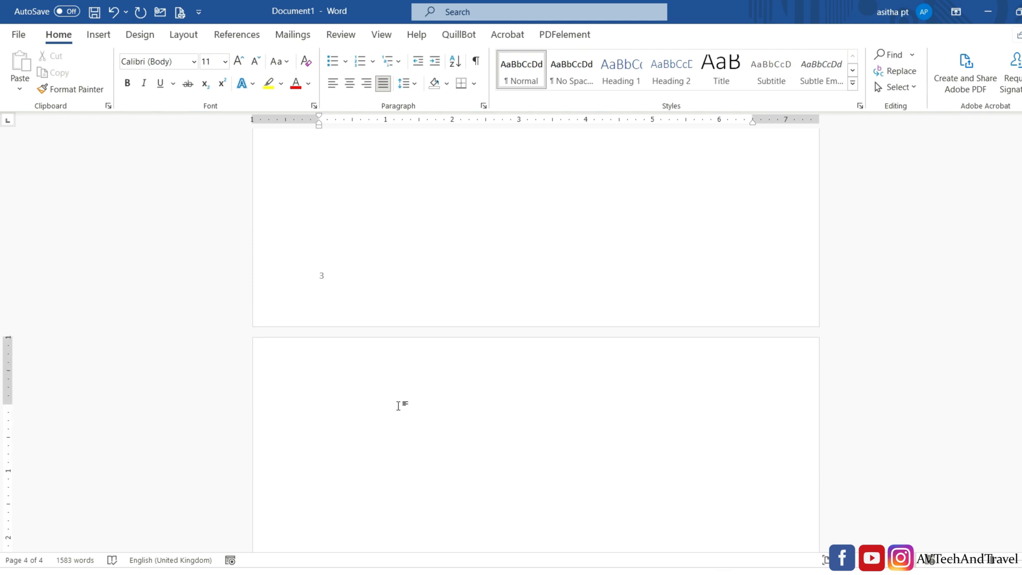
key(ctrl+l)
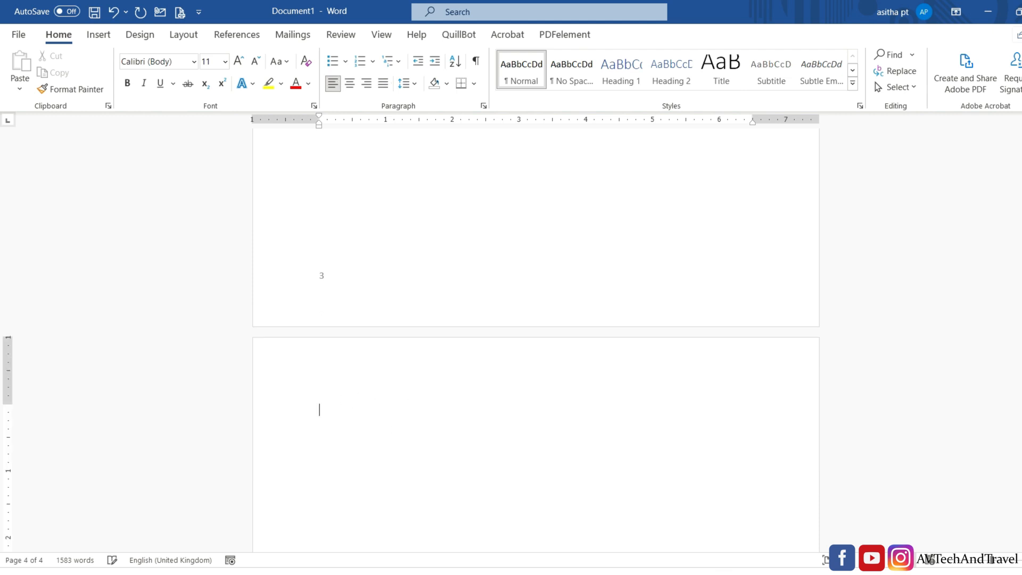
scroll(401, 404, down, 4)
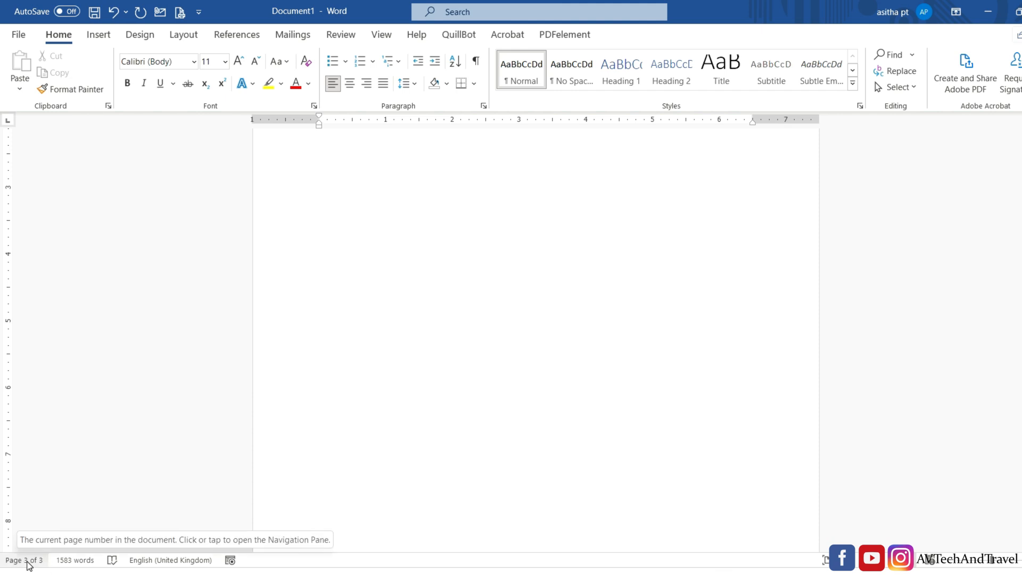
- Examine the three labelled pages and the page numbers in their footers
scroll(349, 436, up, 5)
scroll(351, 437, up, 5)
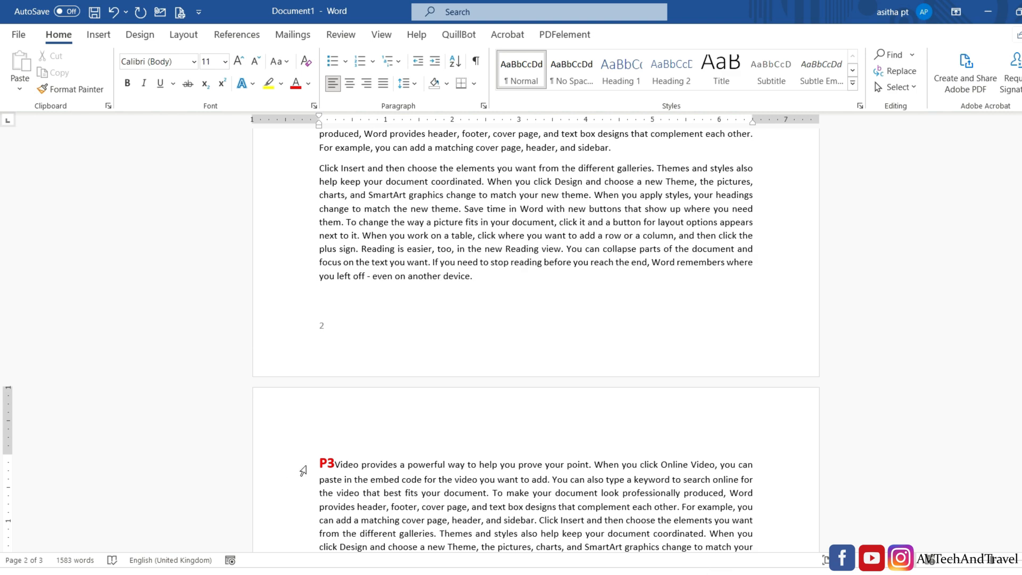
scroll(369, 462, up, 3)
scroll(370, 463, down, 8)
scroll(372, 463, up, 10)
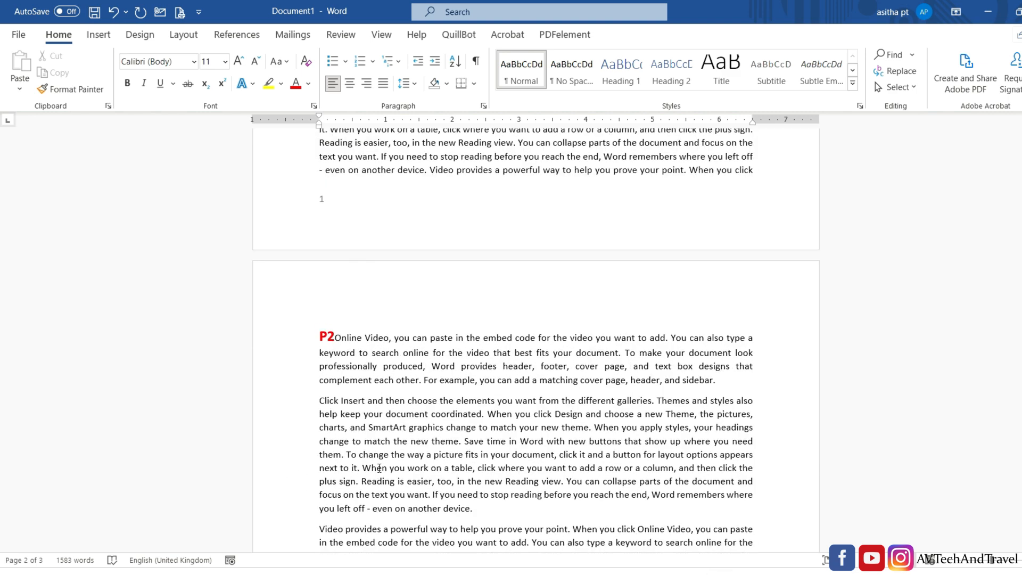
scroll(379, 469, down, 5)
scroll(383, 458, up, 5)
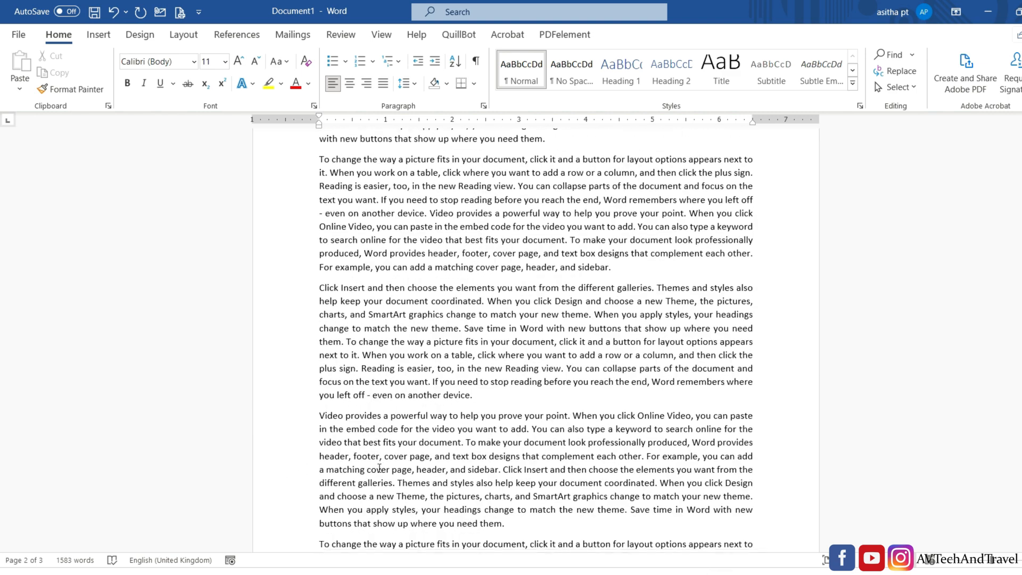
scroll(399, 415, down, 5)
scroll(415, 375, up, 5)
scroll(416, 376, down, 15)
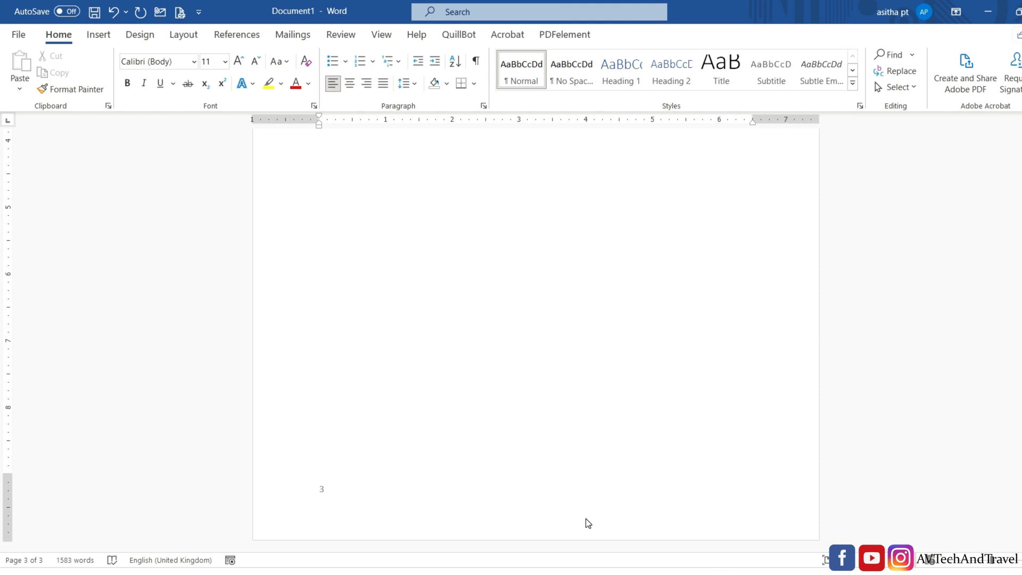
scroll(486, 407, up, 10)
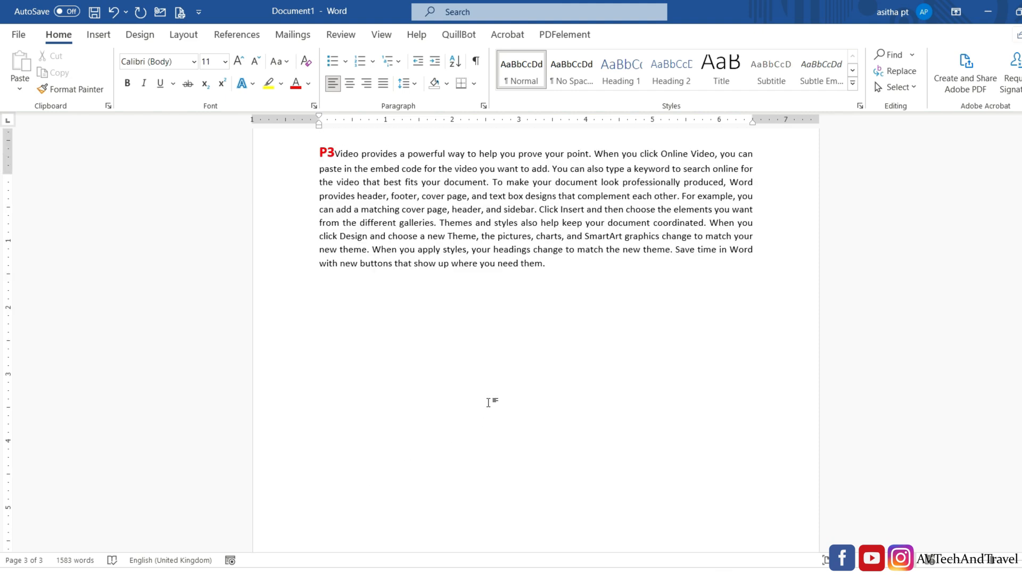
scroll(489, 403, up, 10)
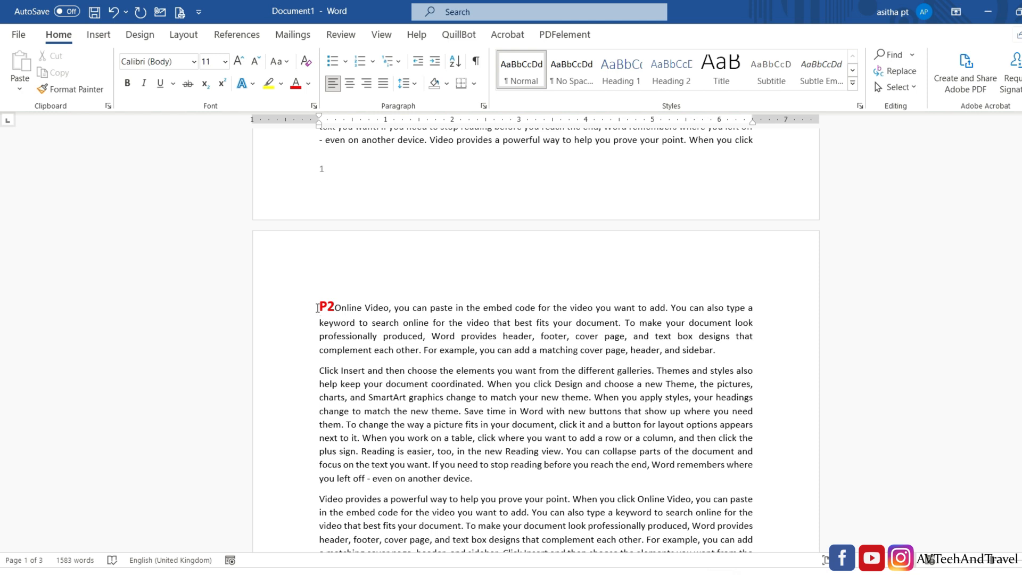
- Select all content of the page labelled P2 using Go To with \page and delete it
click(319, 307)
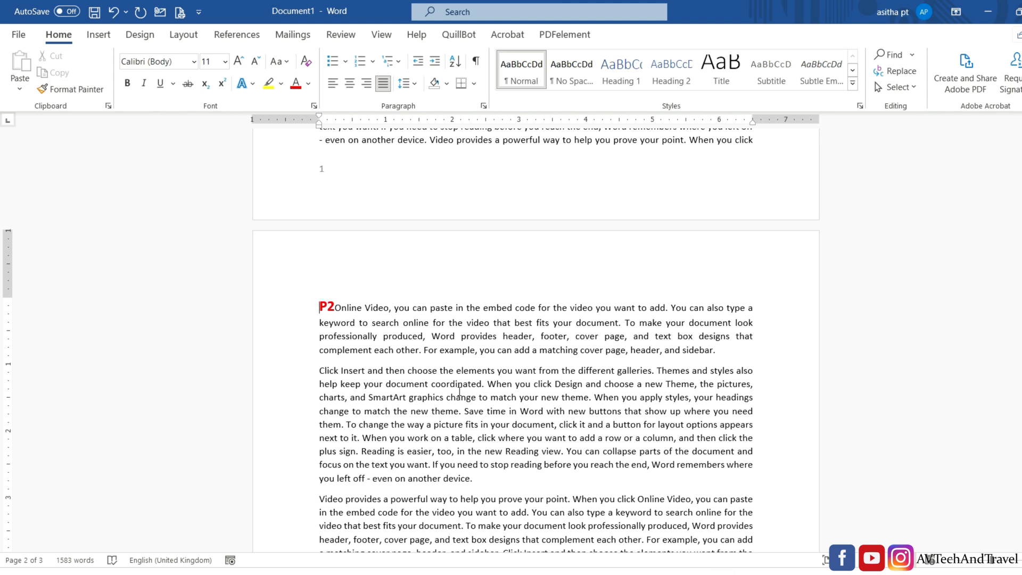
key(ctrl+z)
click(318, 305)
key(ctrl+g)
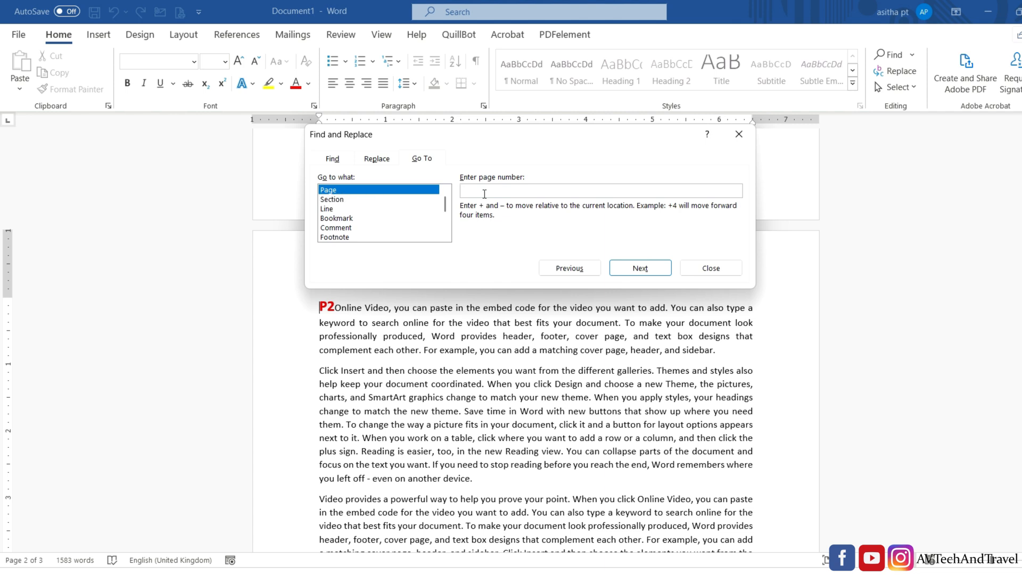
text(\page)
click(632, 270)
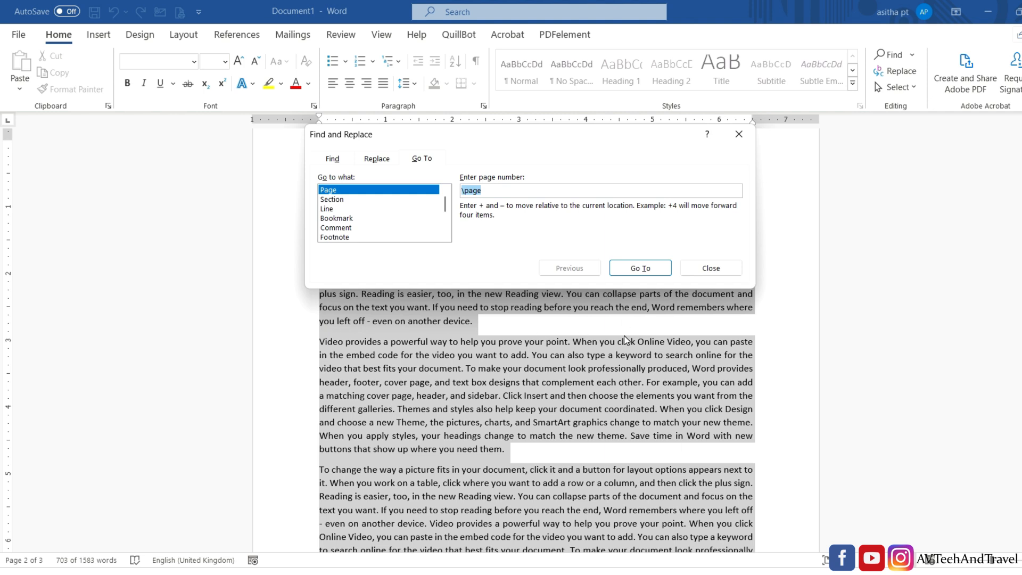
click(703, 272)
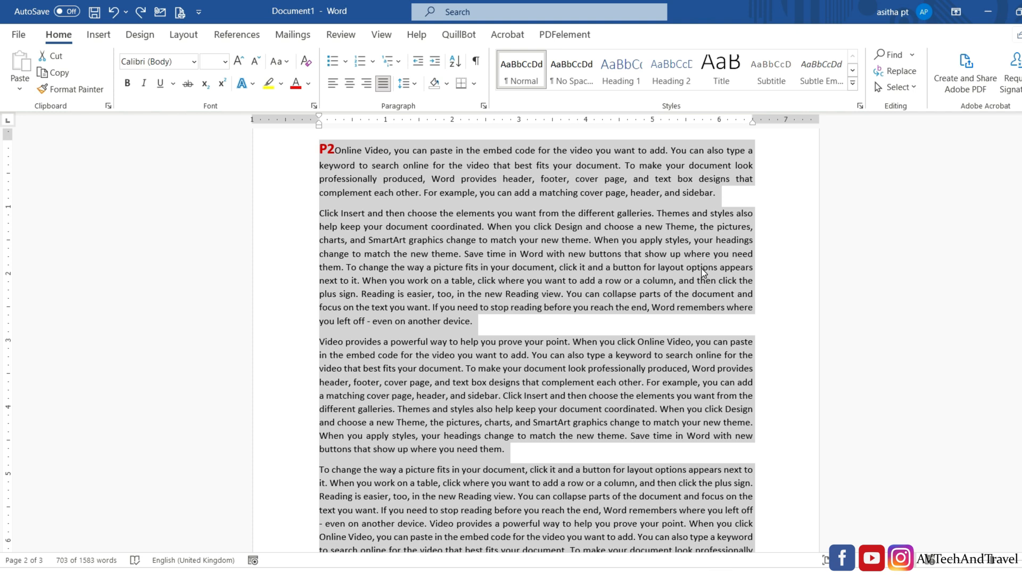
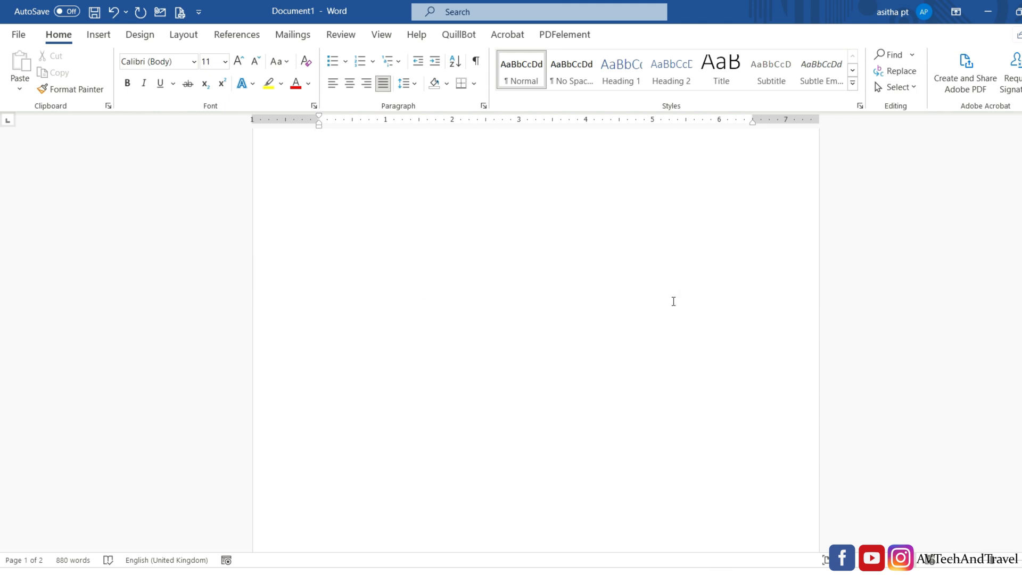
- Check the pages labelled P1 and P3 and their footer numbering, ending at the document's beginning
scroll(354, 401, up, 10)
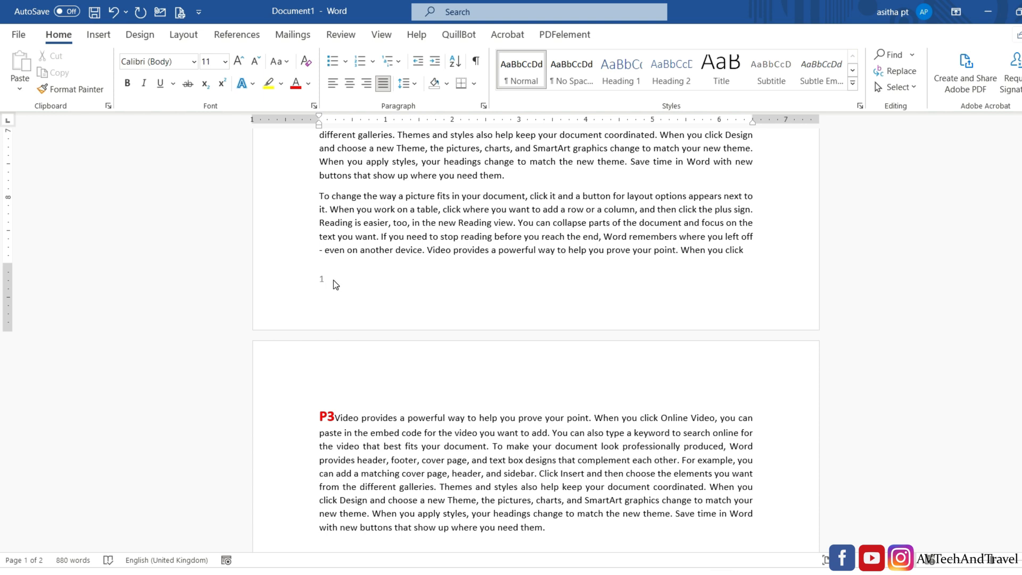
scroll(344, 335, down, 3)
scroll(349, 335, down, 9)
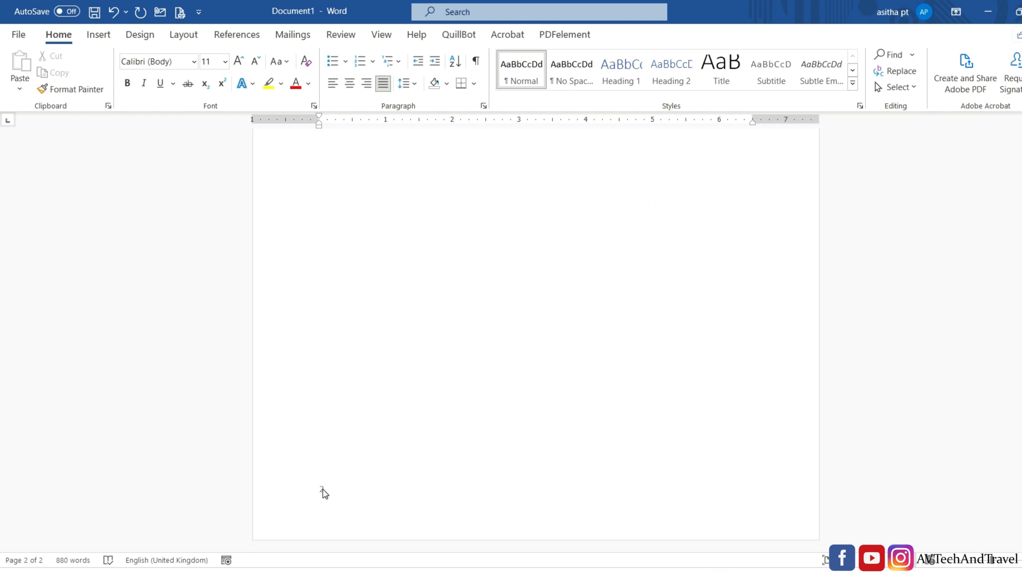
scroll(639, 343, up, 15)
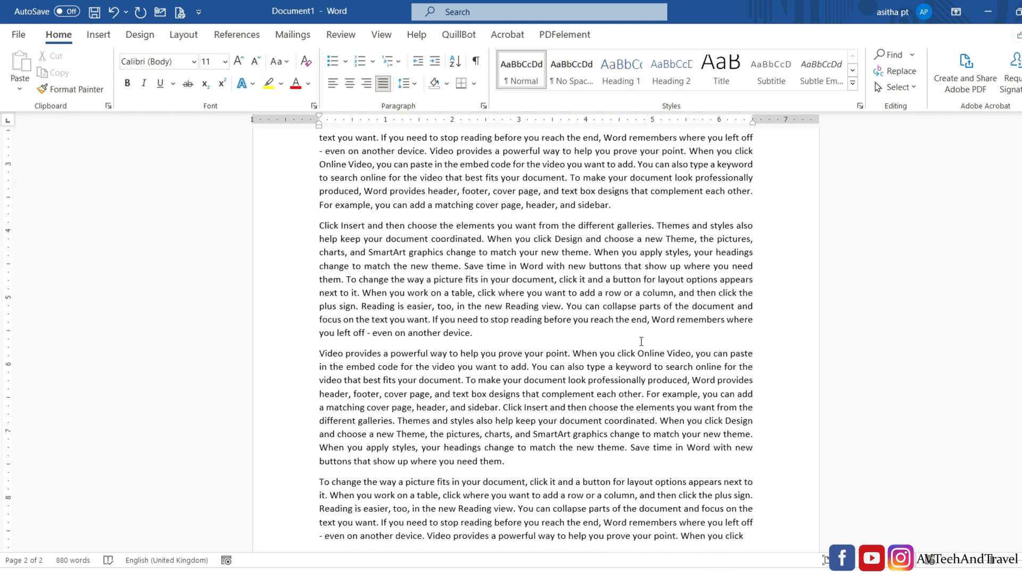
scroll(641, 341, up, 12)
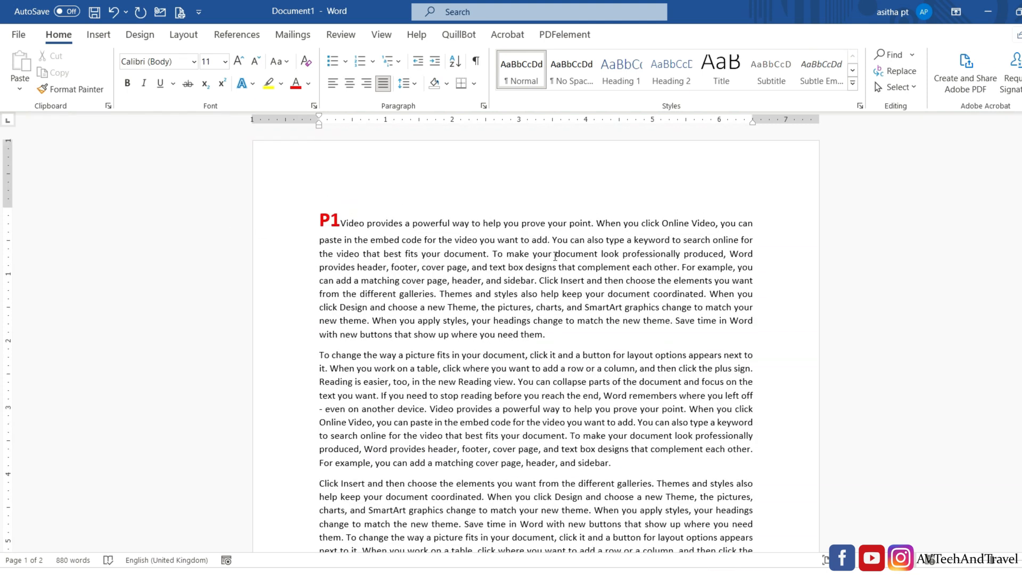
click(555, 257)
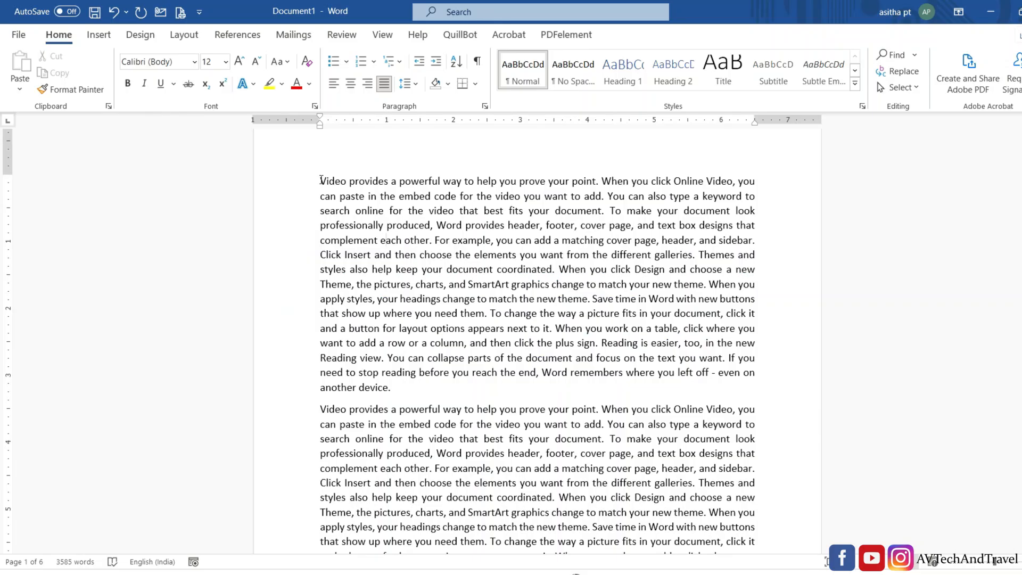
- Cycle the first paragraph's letter case through uppercase, lowercase and sentence case
drag(321, 180, 769, 380)
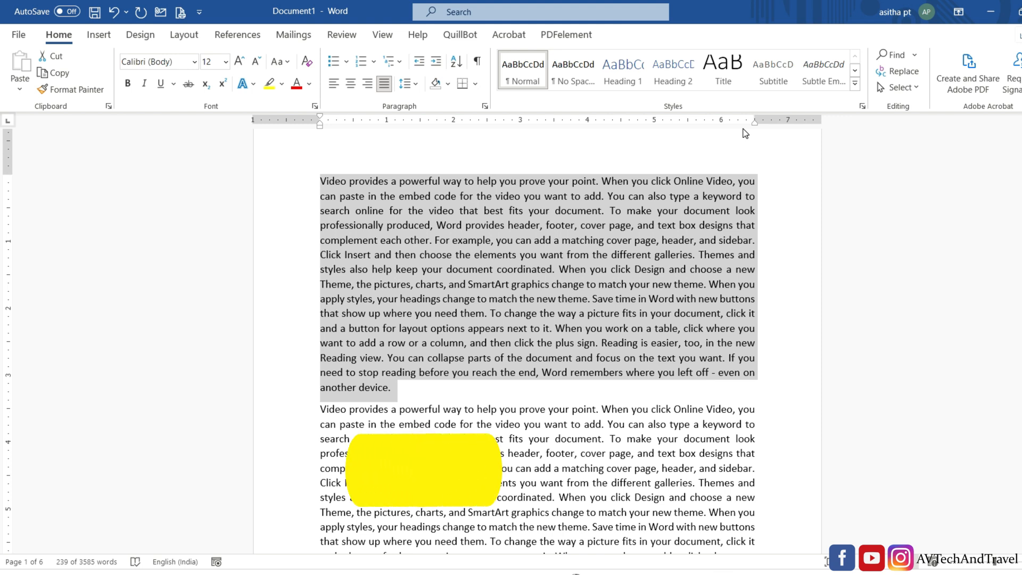
key(shift+F3)
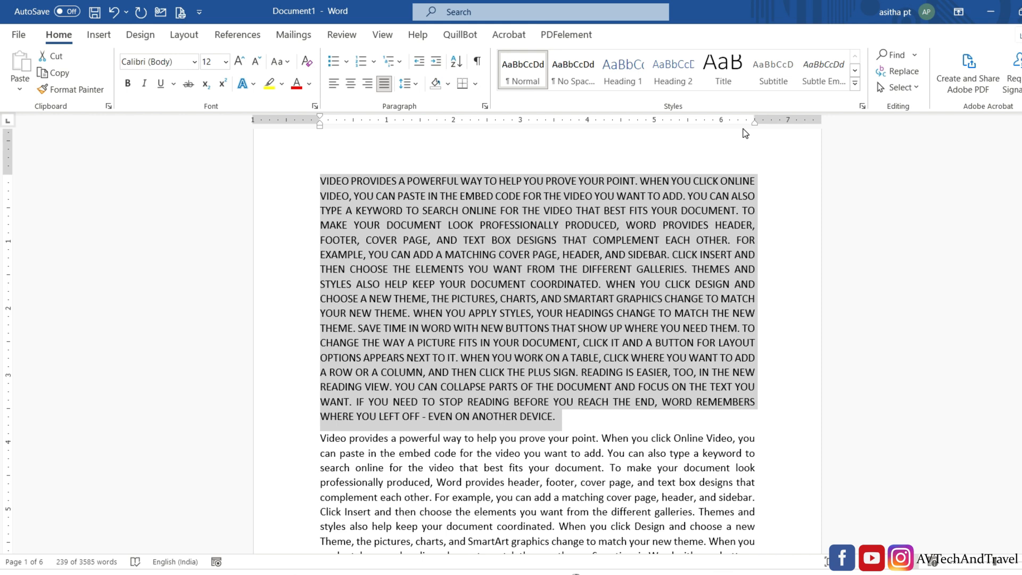
key(shift+F3)
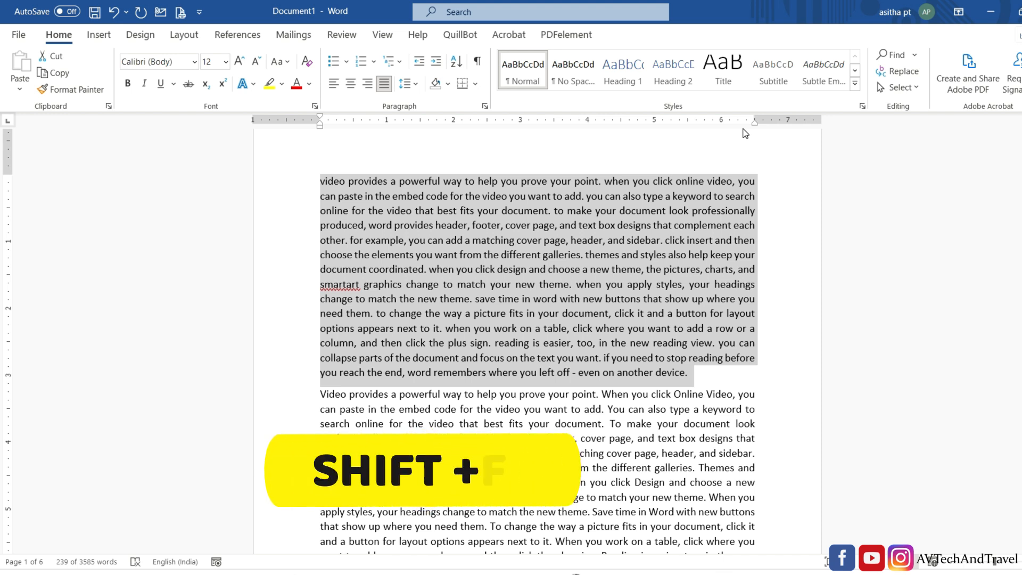
key(shift+F3)
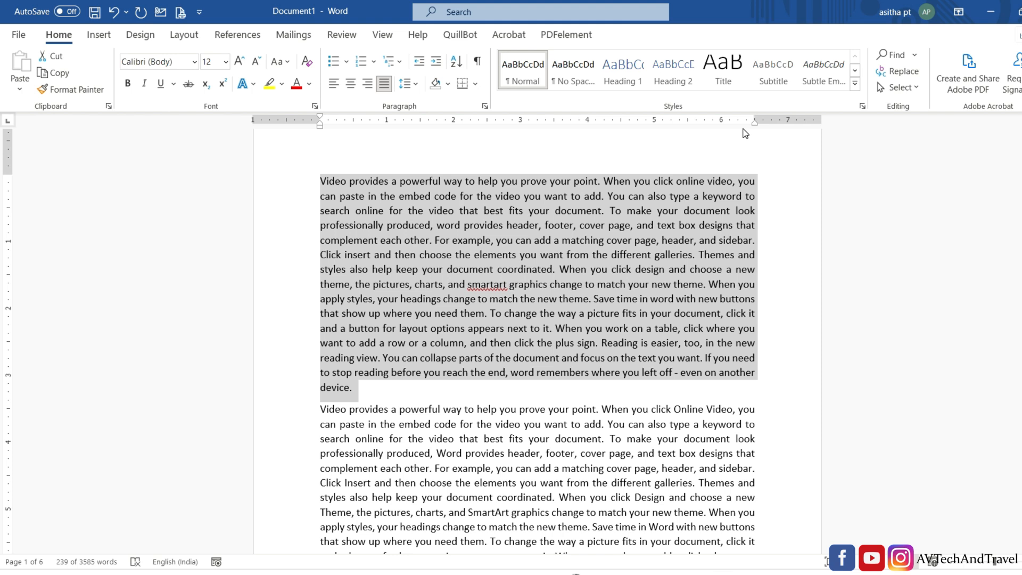
key(shift+F3)
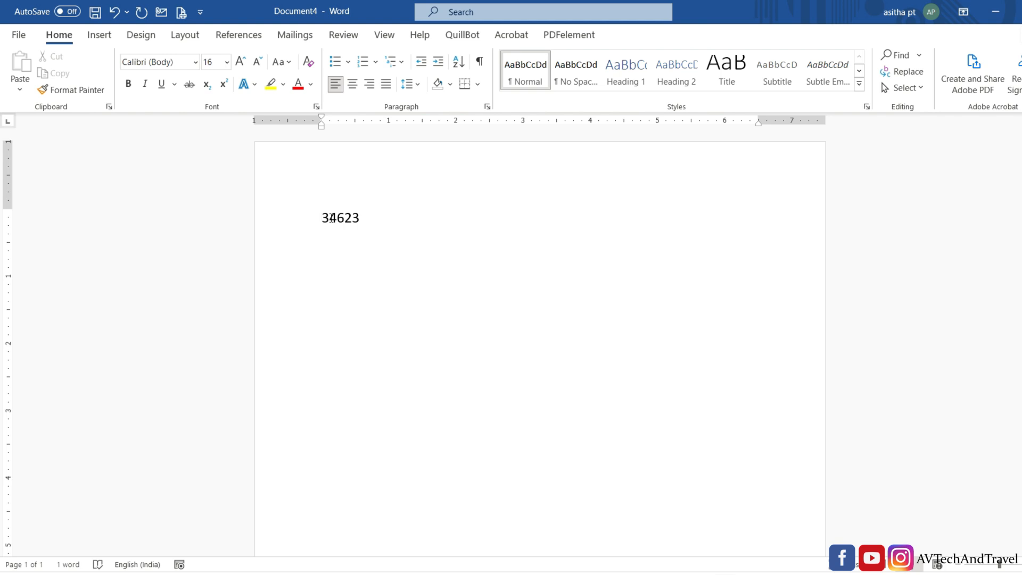
- Expand the number 34623 into the expression =34623\*cardtext and turn it into a field
text(=)
key(End)
text(\*card)
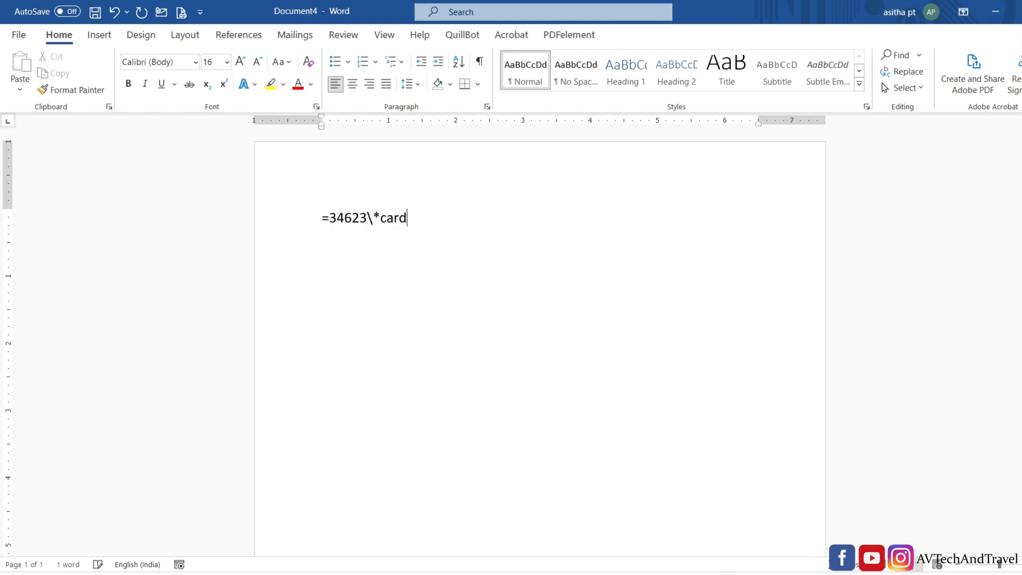
text(text)
drag(322, 220, 406, 219)
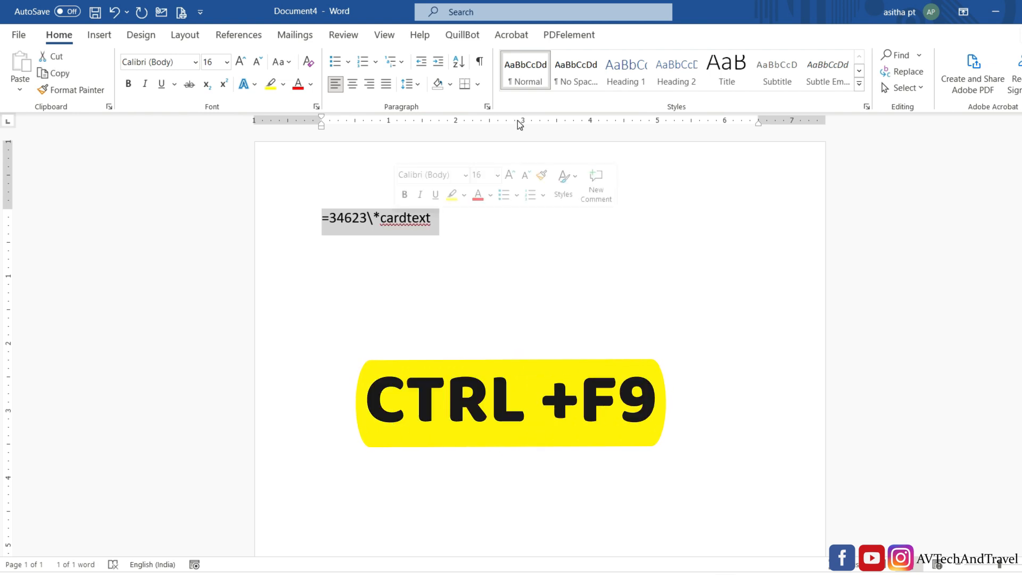
key(ctrl+F9)
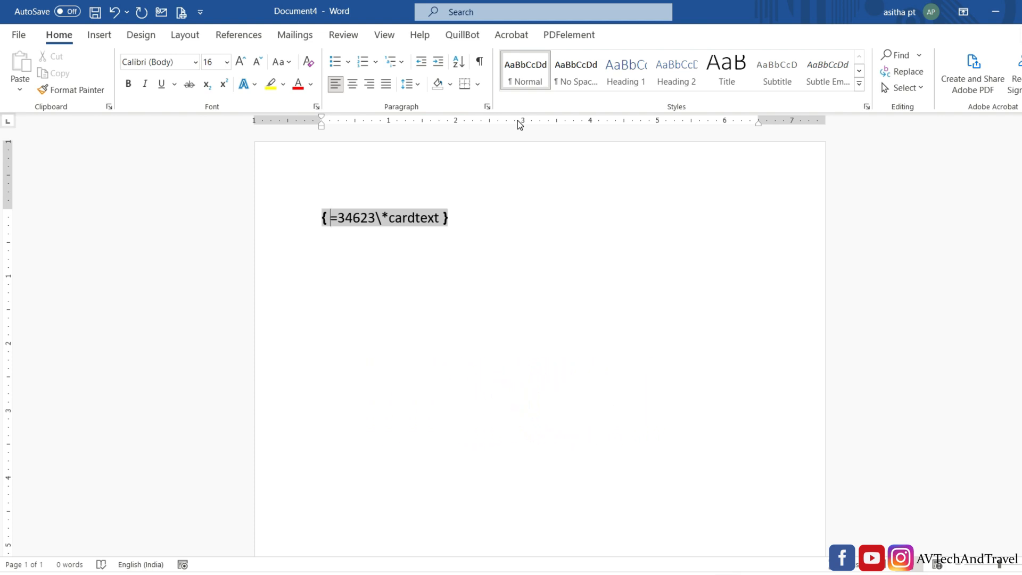
- Update the field to spell the number out in words, and return it to its field code
click(443, 218)
right_click(407, 217)
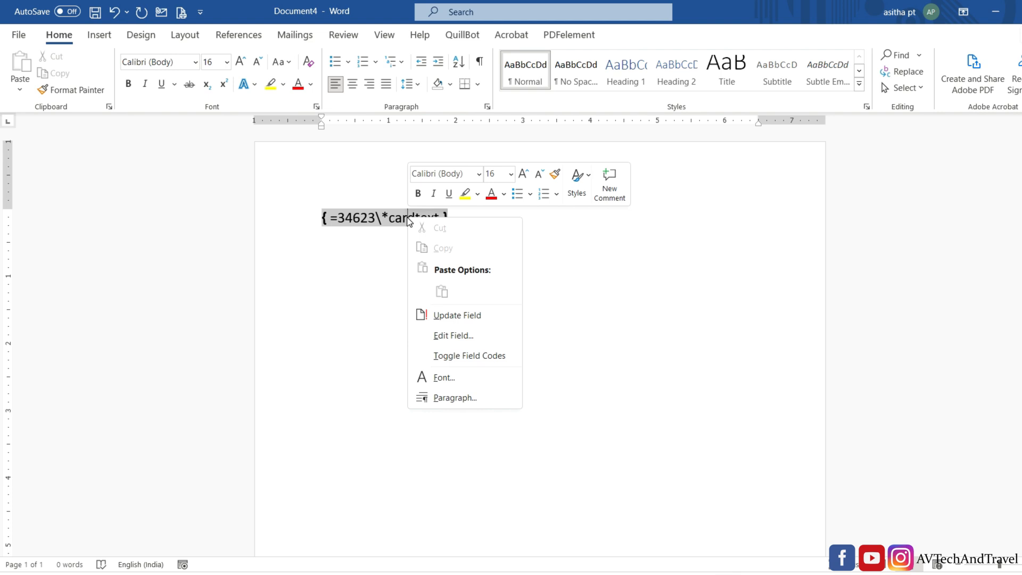
click(451, 317)
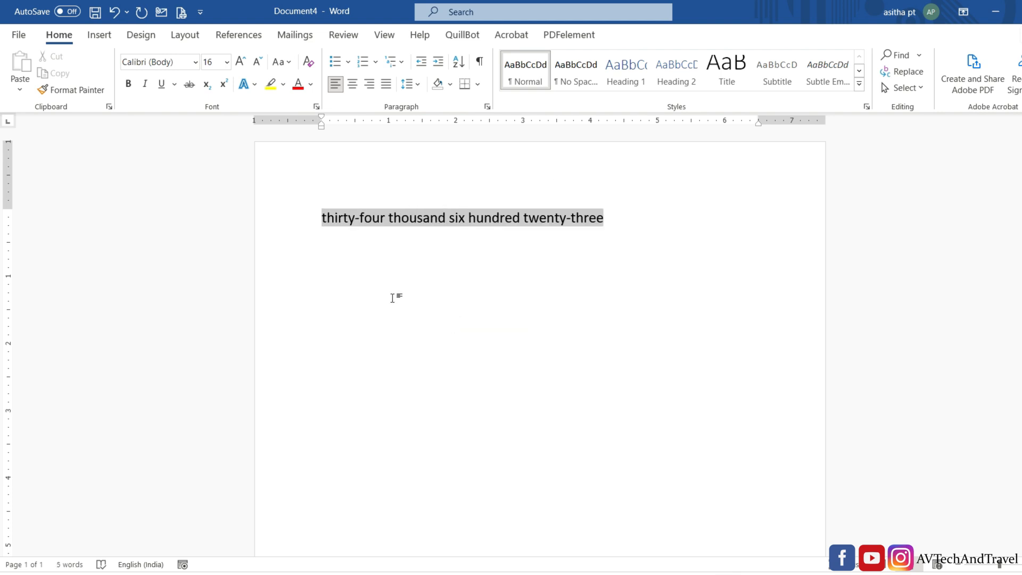
click(583, 251)
key(shift+F9)
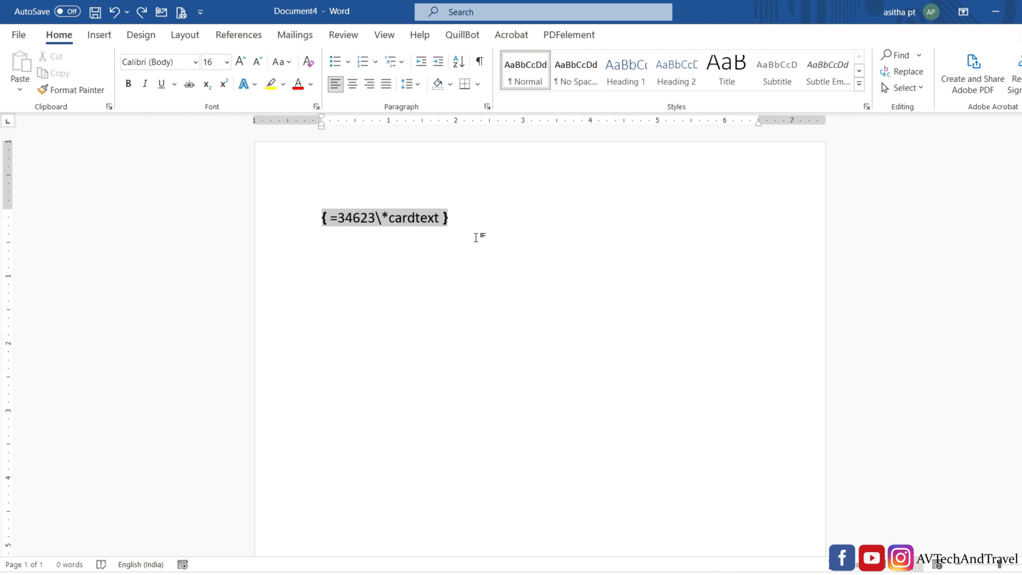
right_click(422, 221)
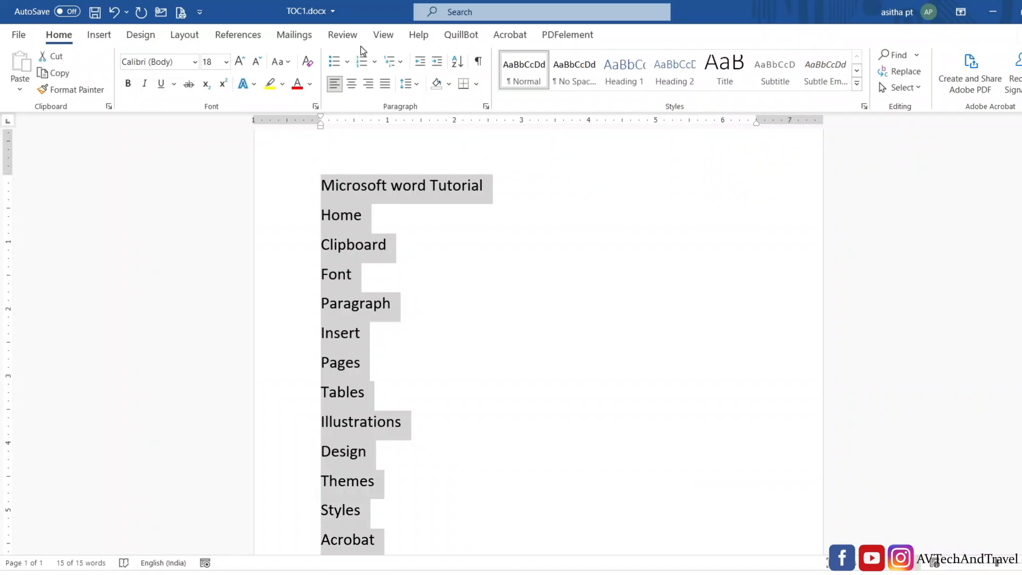
- Sort the selected list in TOC1.docx by paragraphs as text in ascending order, with no header row
click(457, 62)
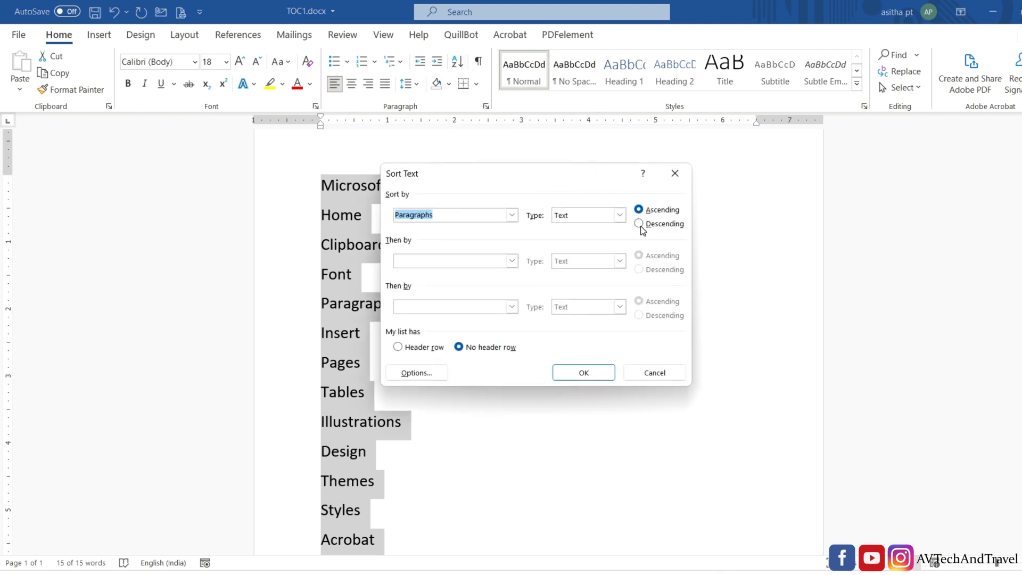
drag(569, 176, 727, 167)
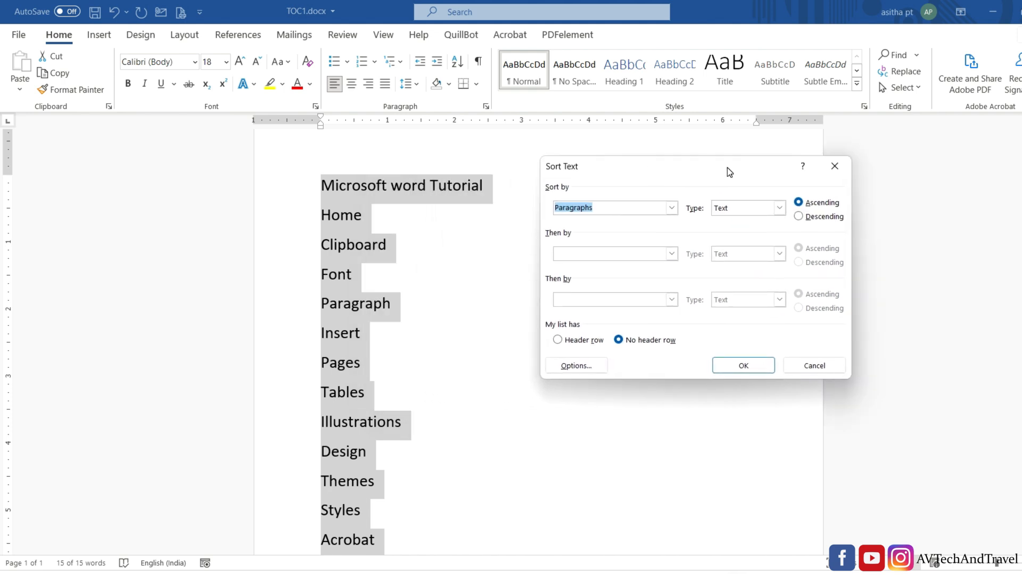
click(737, 368)
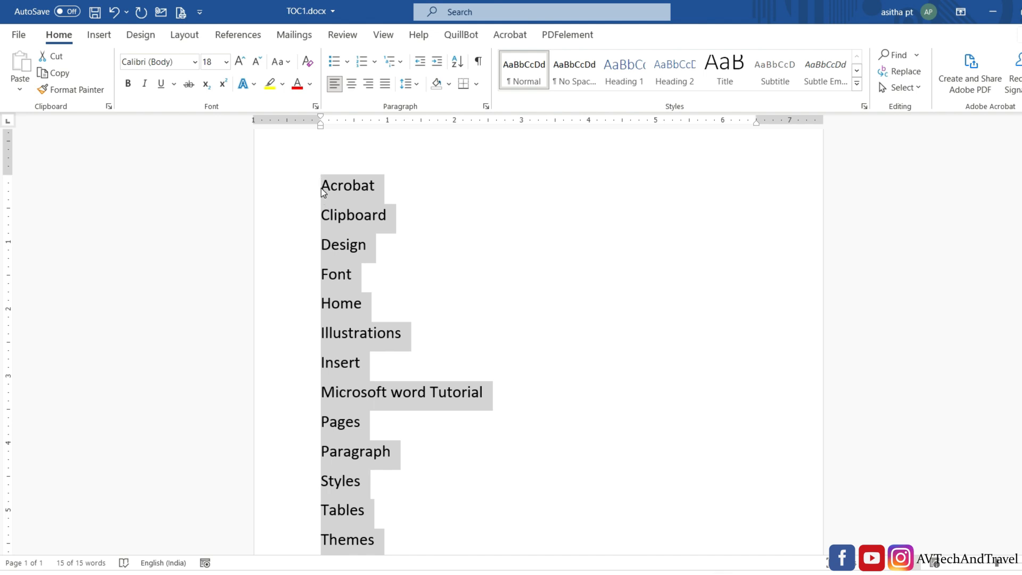
click(436, 332)
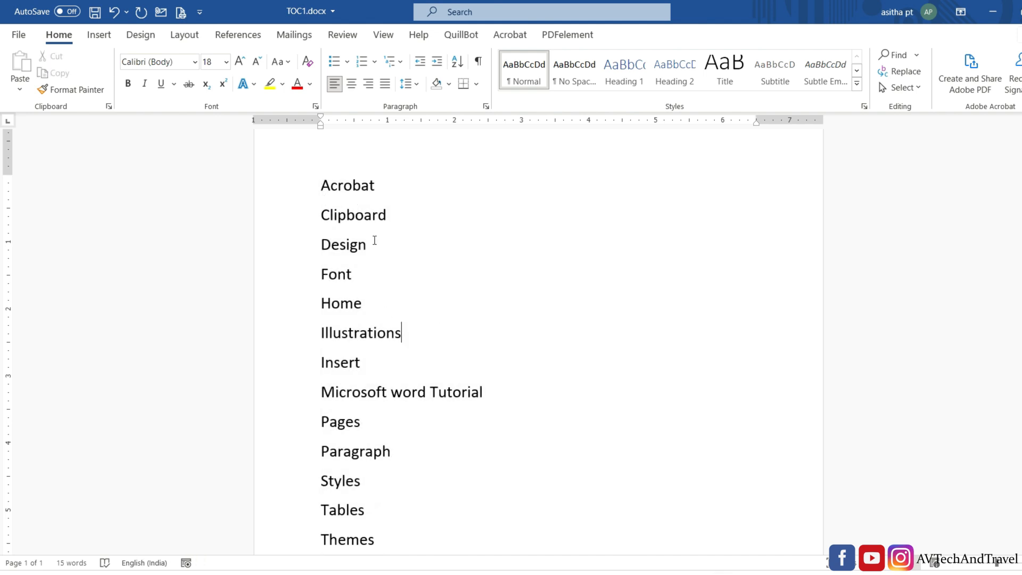
- Sort the entire list by paragraphs as text in descending order, with no header row
key(ctrl+a)
scroll(417, 534, down, 2)
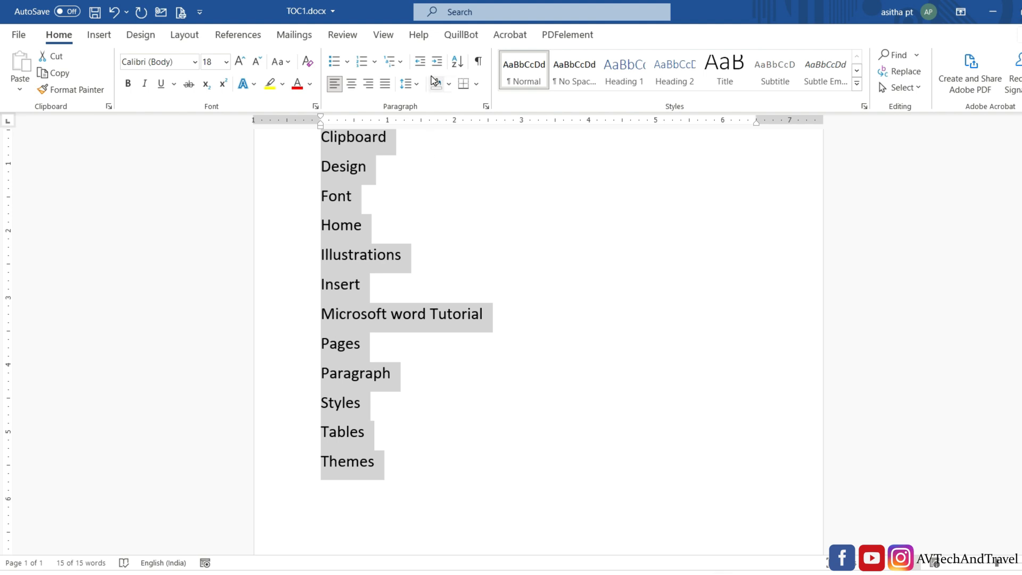
click(456, 64)
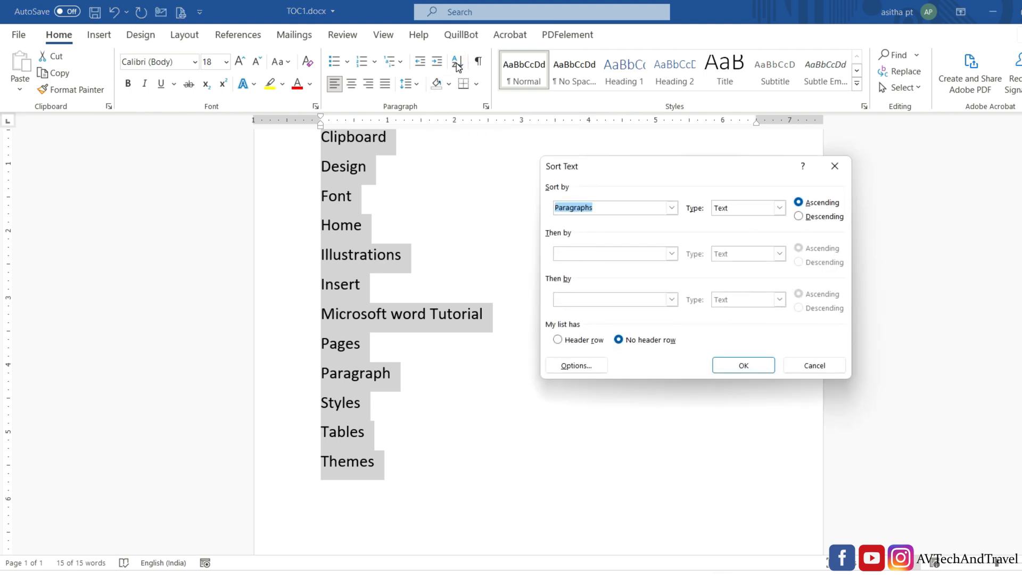
click(798, 217)
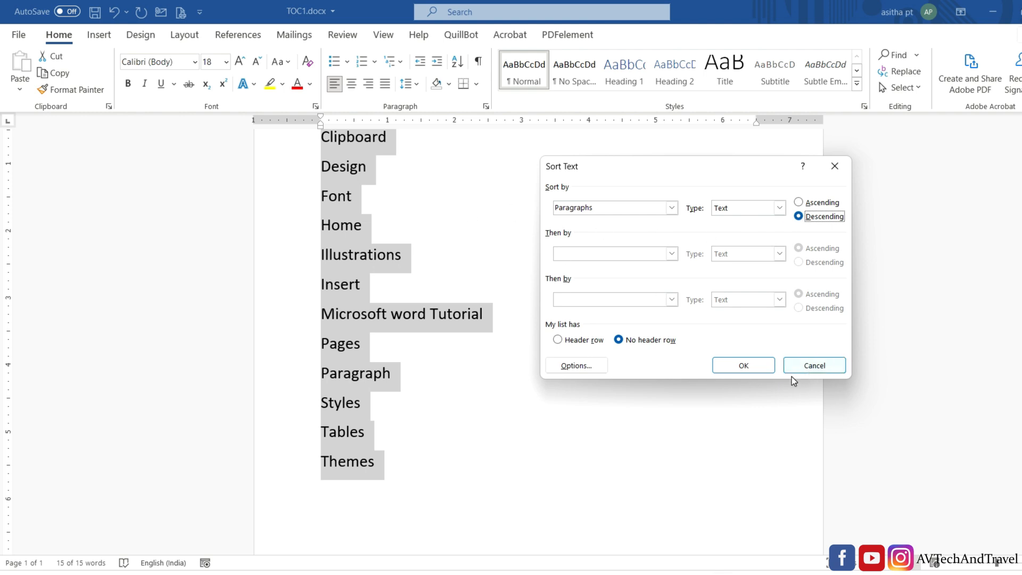
click(752, 367)
scroll(655, 351, up, 3)
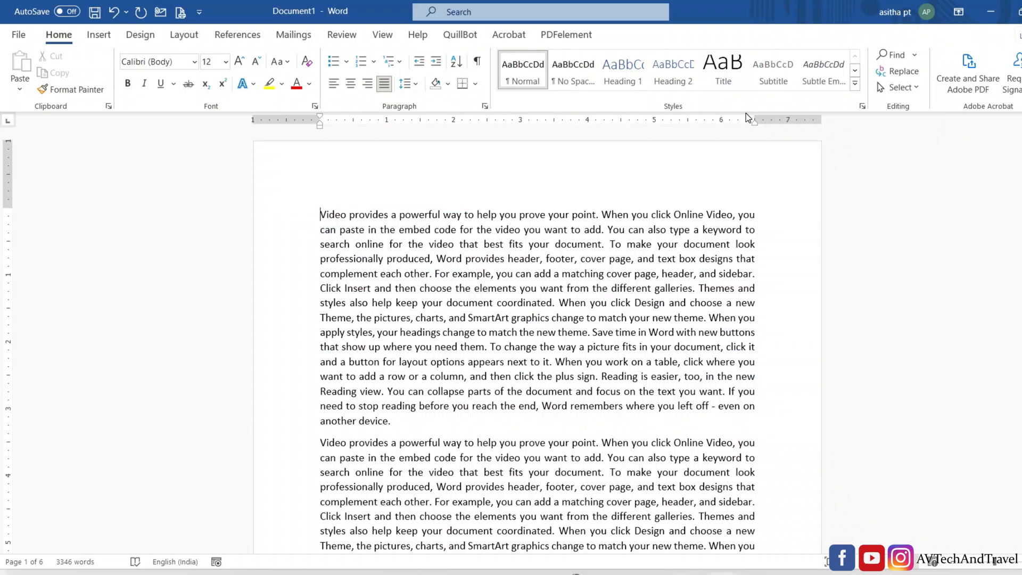
- In Document1, move the cursor word by word along the first line and back to its beginning
key(ctrl+Right)
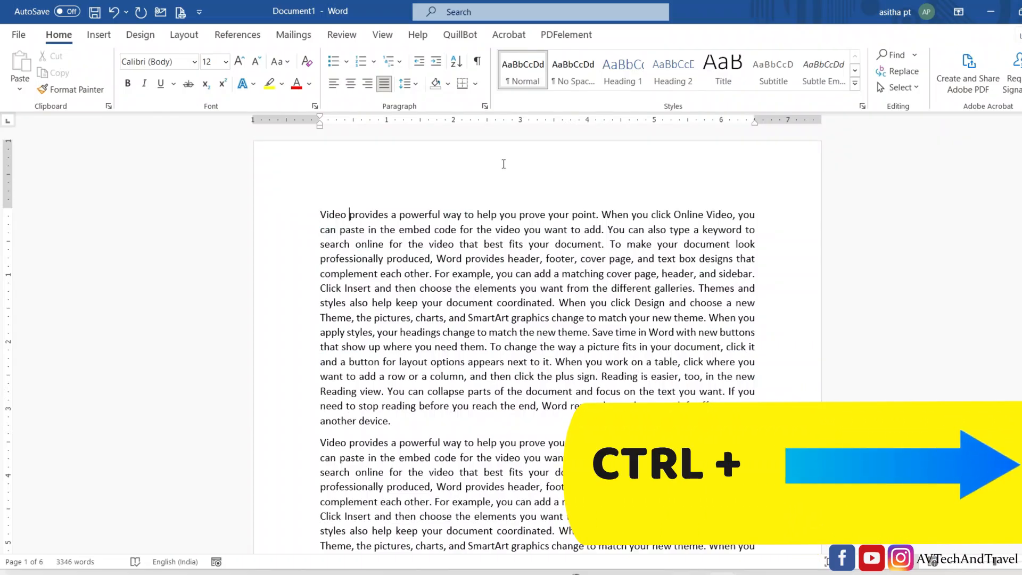
key(ctrl+Right)
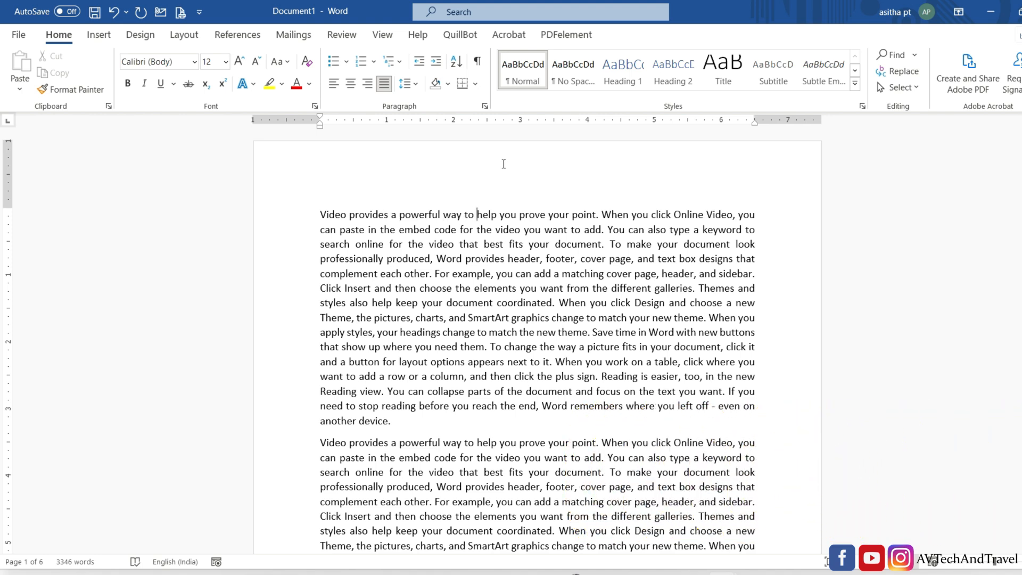
key(ctrl+Right)
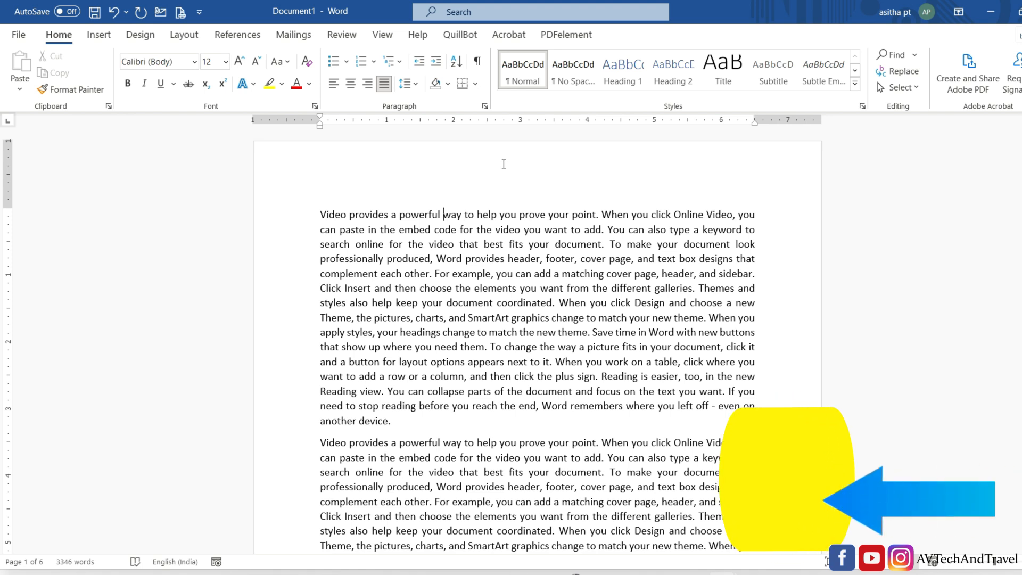
key(ctrl+Left)
key(ctrl+Left)
key(ctrl+Left)
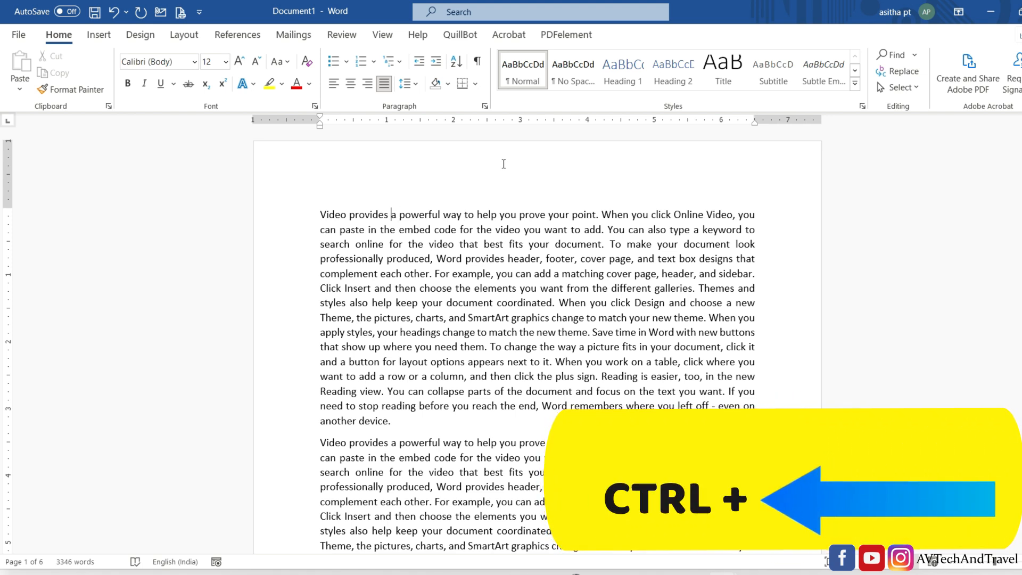
key(ctrl+Left)
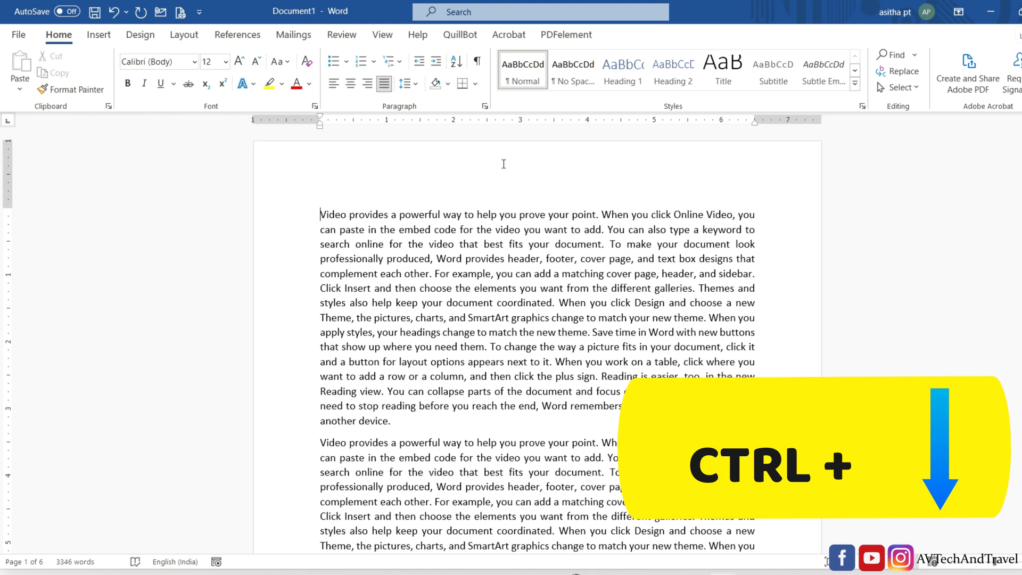
- Move the cursor paragraph by paragraph down to the second page and back up to the first paragraph
key(ctrl+Down)
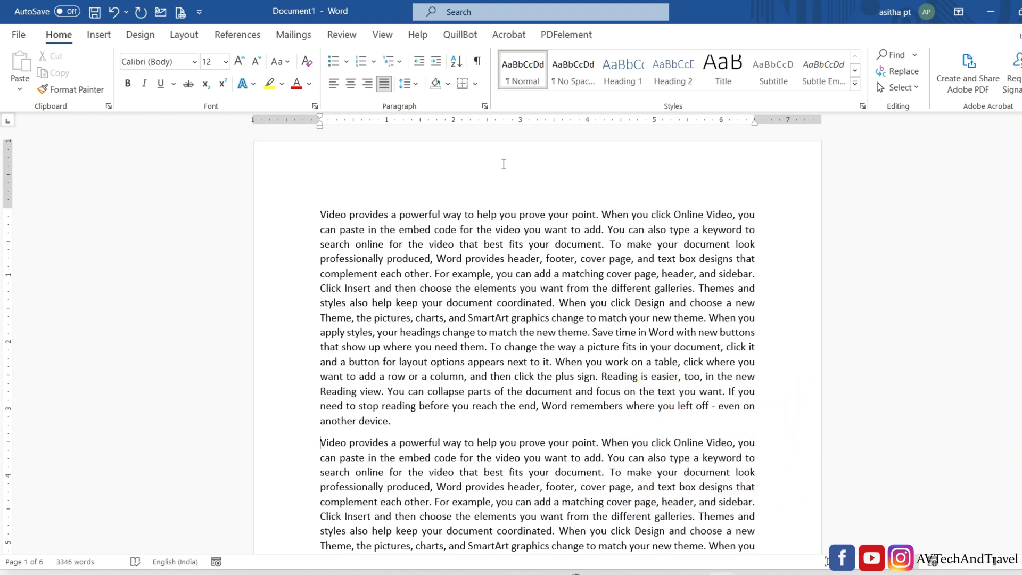
key(ctrl+Down)
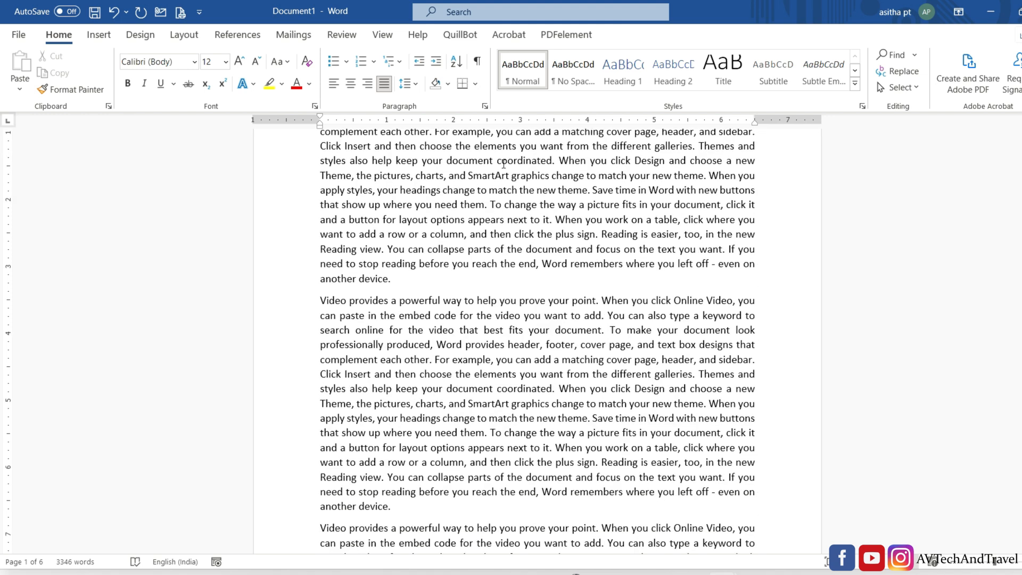
key(ctrl+Down)
key(ctrl+Down)
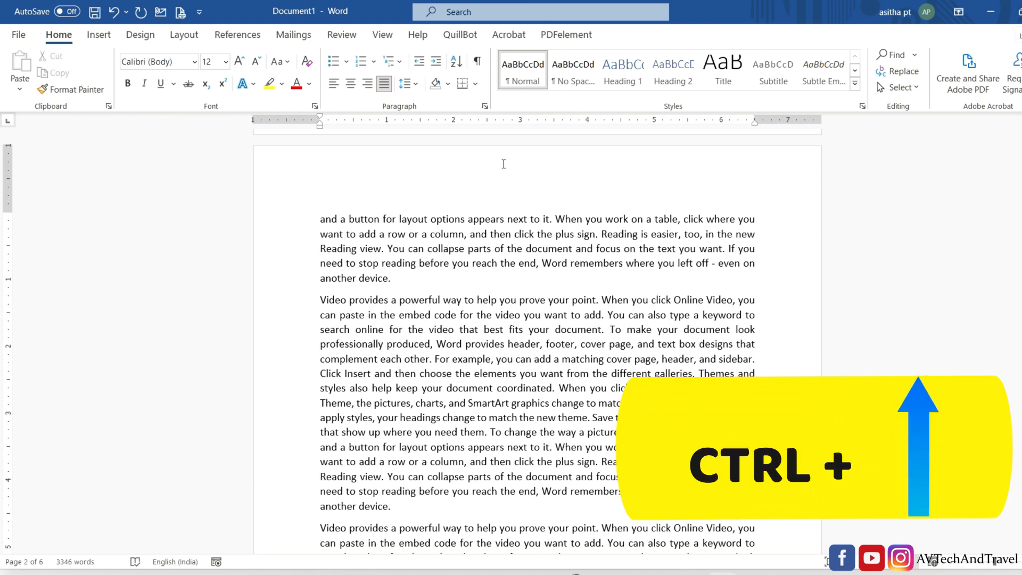
key(ctrl+Up)
key(ctrl+Up)
key(ctrl+Up)
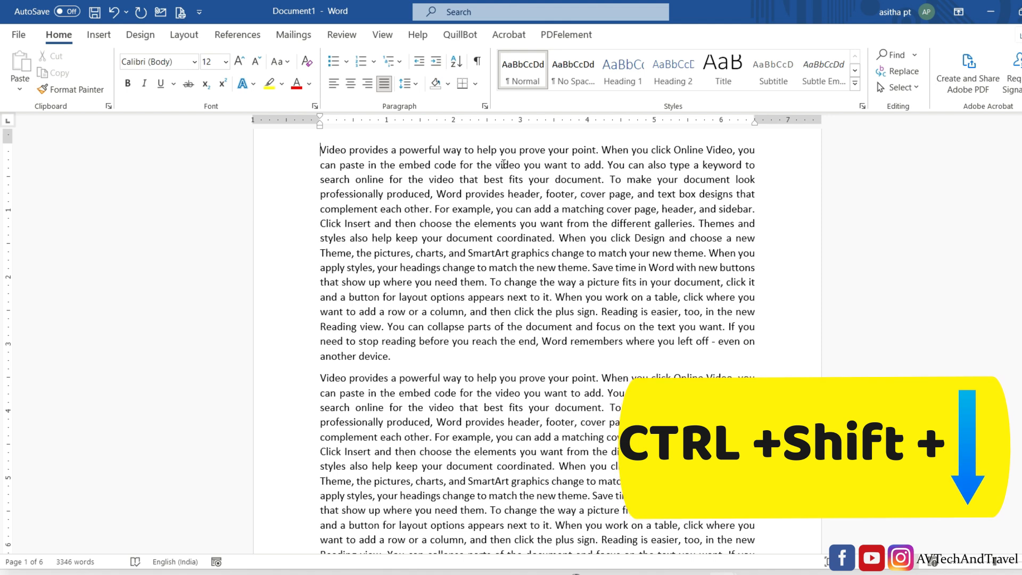
- Select the first four paragraphs one paragraph at a time, and clear the selection
key(ctrl+shift+Down)
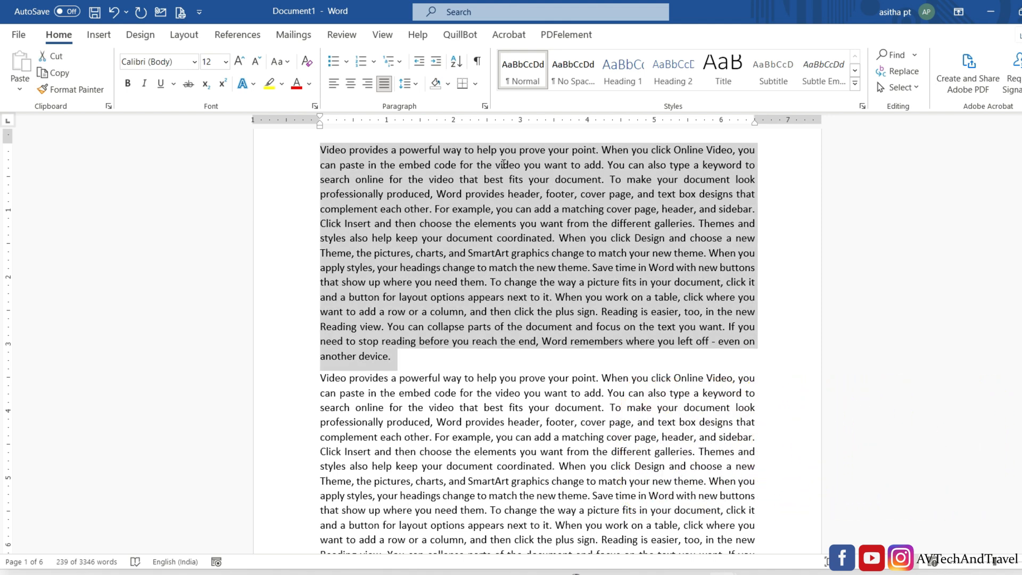
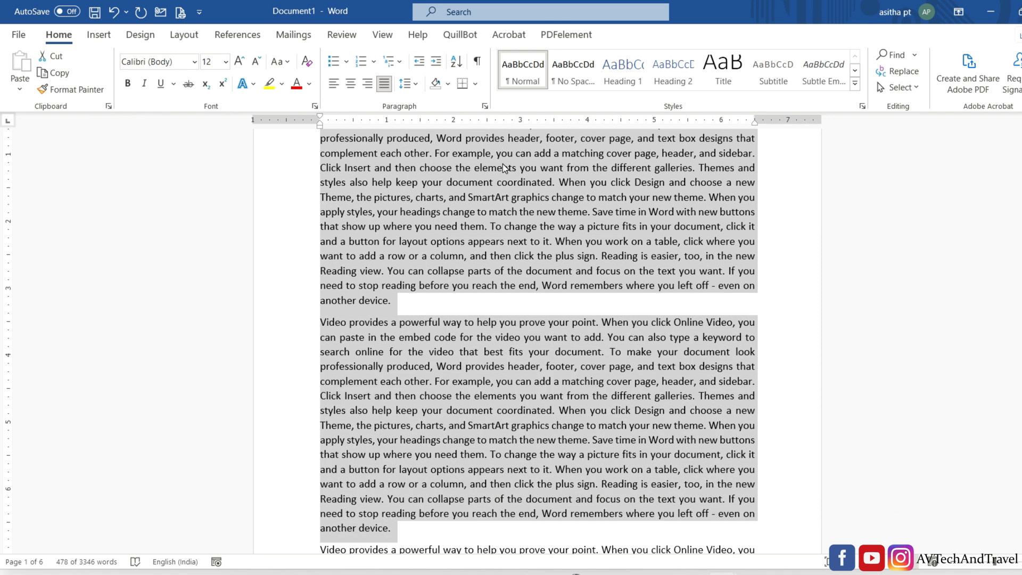
key(ctrl+shift+Down)
key(ctrl+shift+Down)
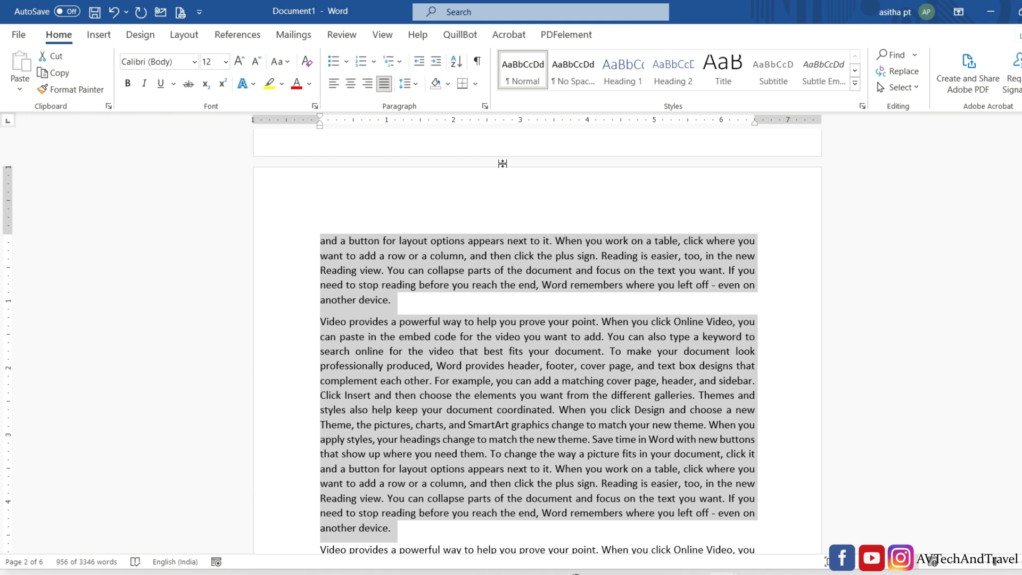
drag(503, 164, 504, 165)
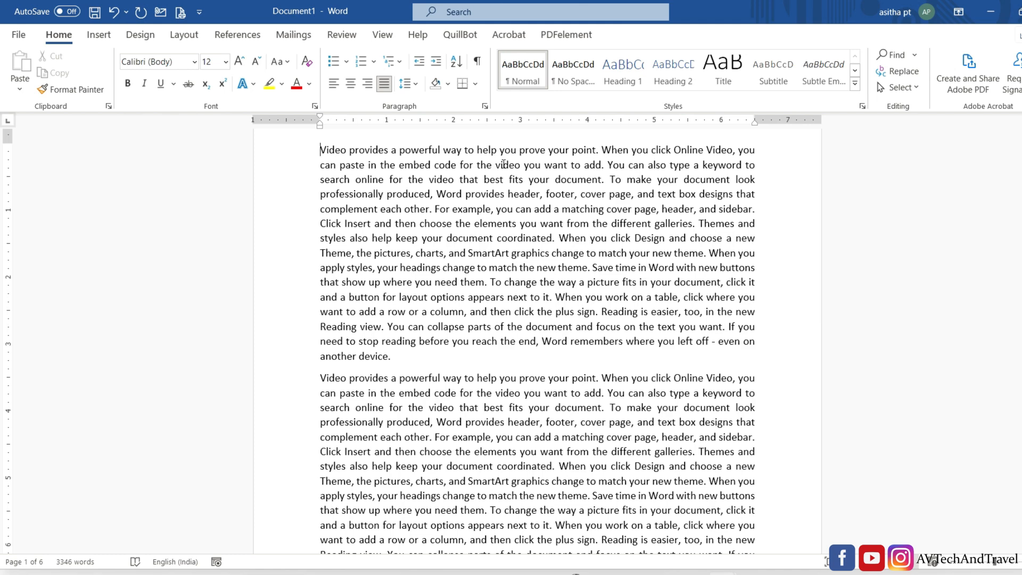
- Jump to the end of the document and return to its beginning
scroll(504, 164, down, 13)
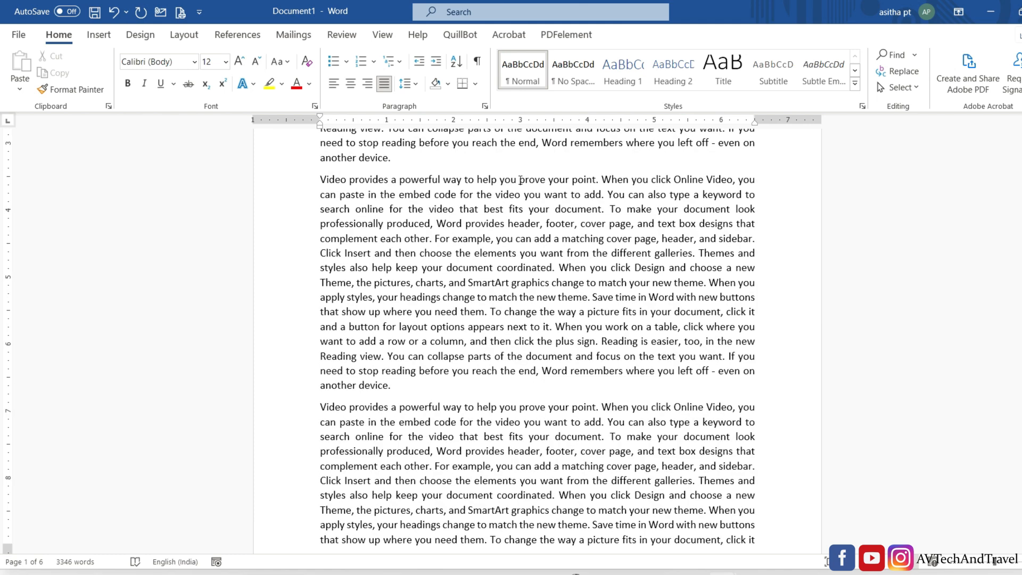
scroll(553, 206, up, 2)
scroll(555, 207, up, 11)
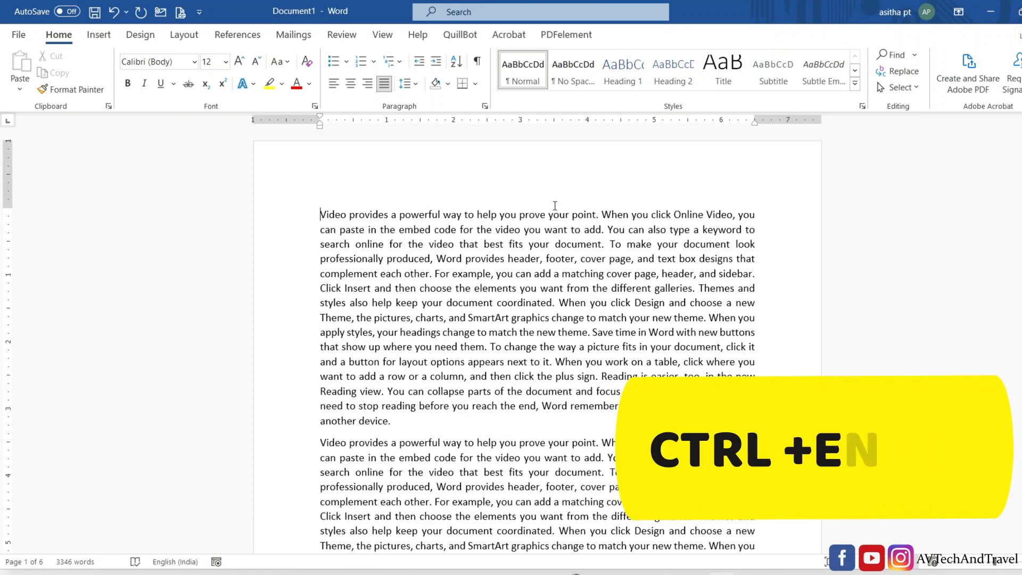
key(ctrl+End)
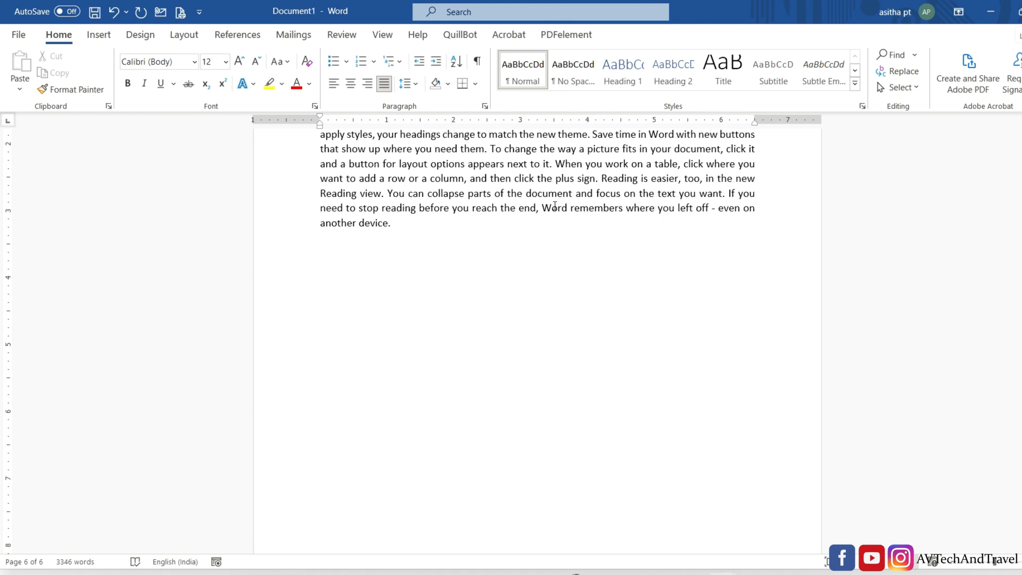
scroll(555, 205, up, 8)
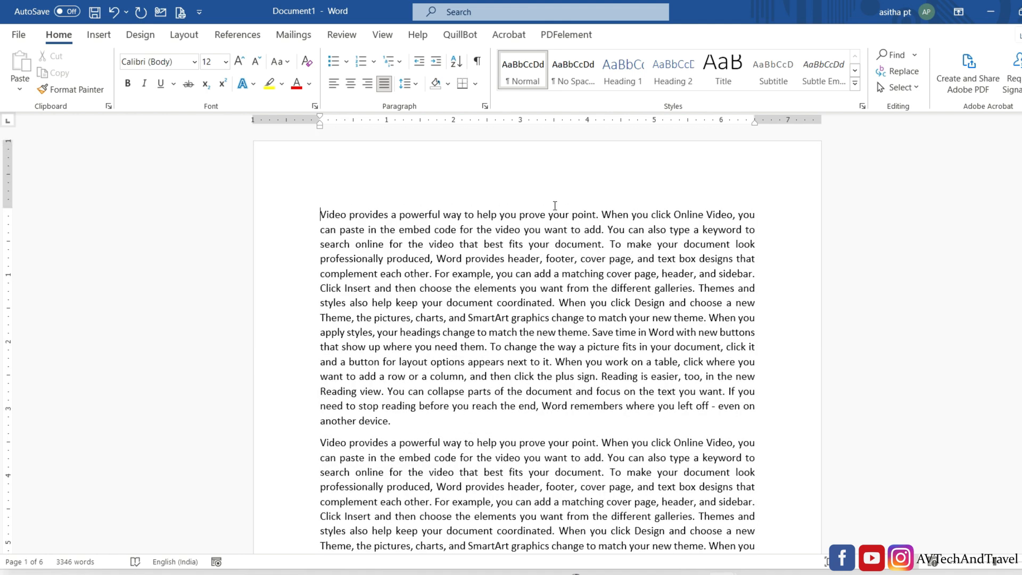
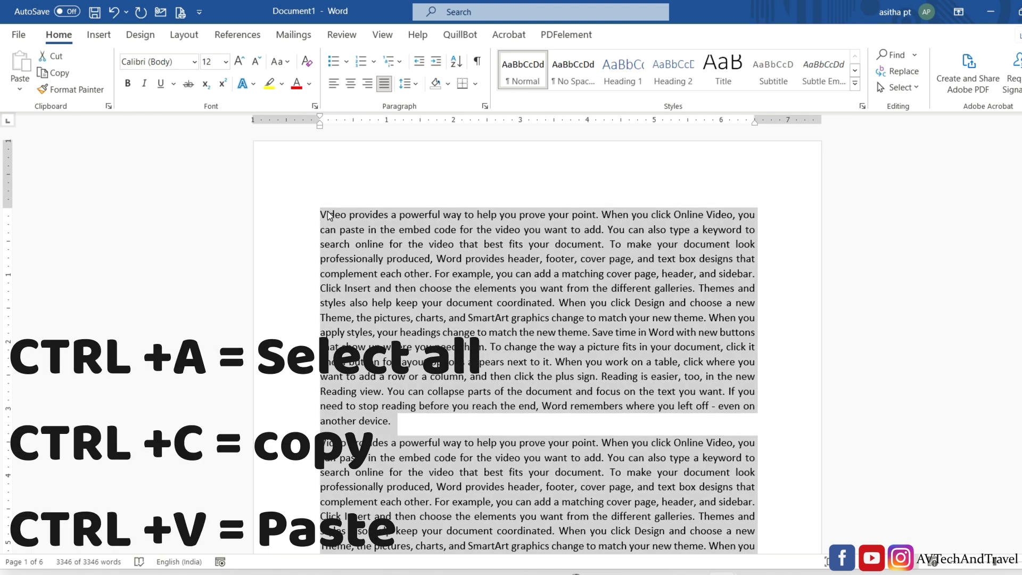
- Select all text in Document1 and copy it
key(ctrl+c)
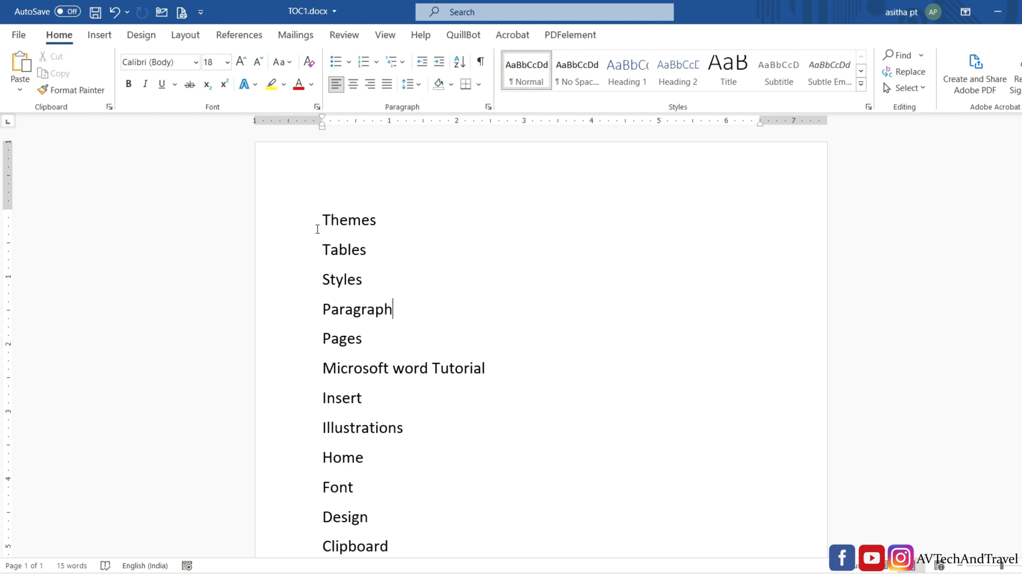
- Copy the line Themes from the top of the list and paste it below the end of the list
drag(329, 220, 391, 232)
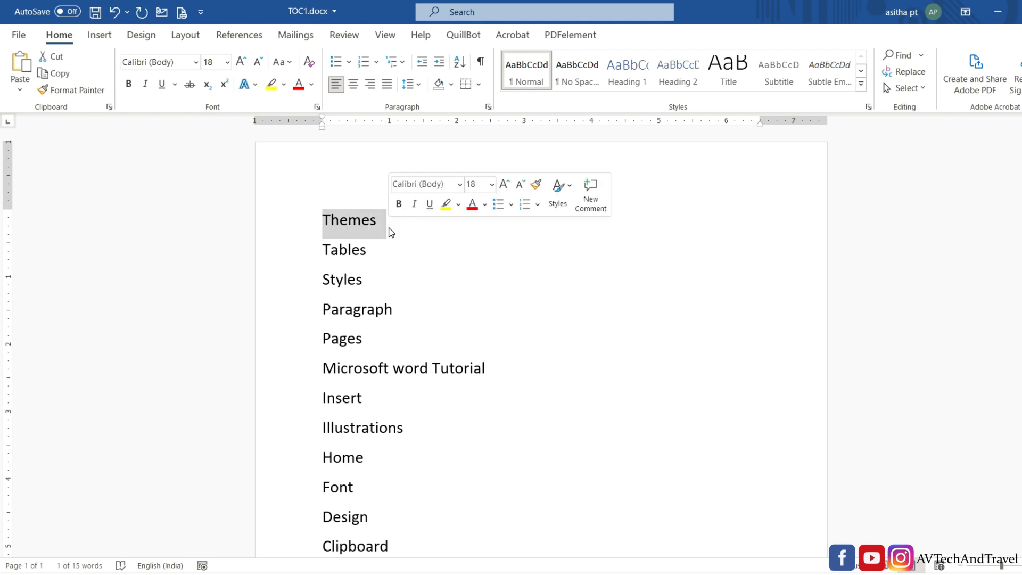
scroll(566, 376, down, 5)
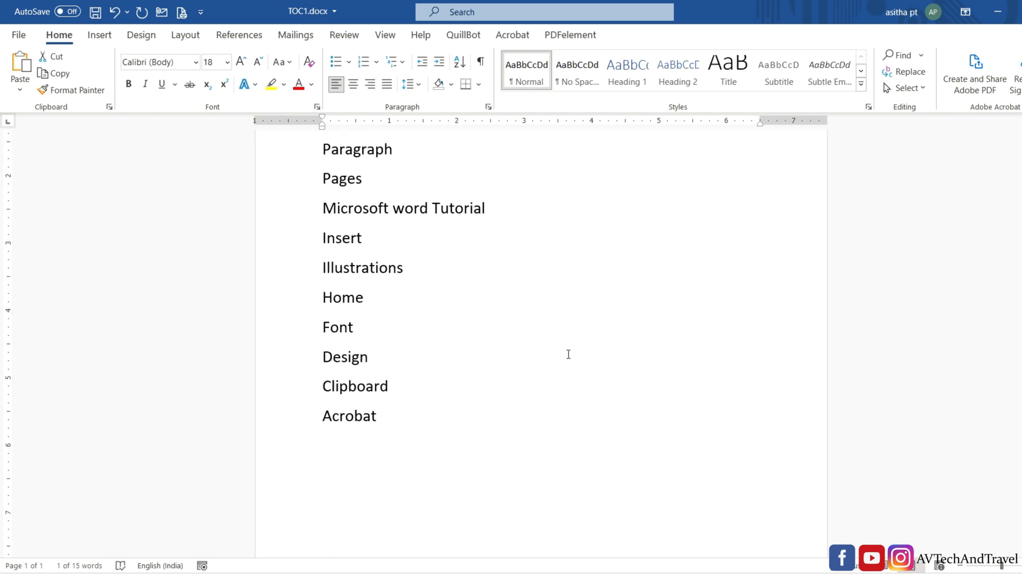
click(405, 276)
key(ctrl+v)
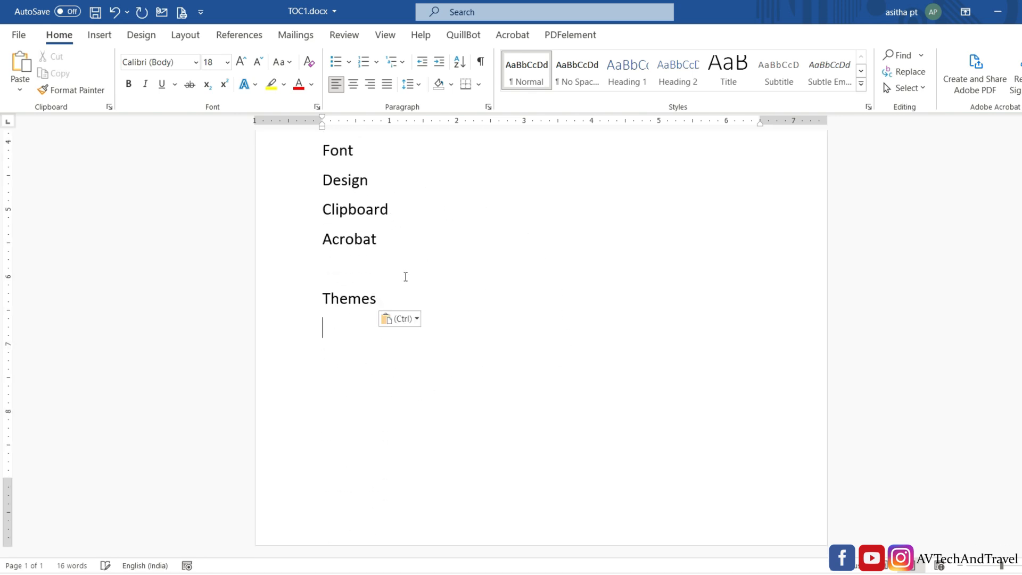
- Delete the pasted Themes line below the list
scroll(340, 355, up, 1)
click(308, 367)
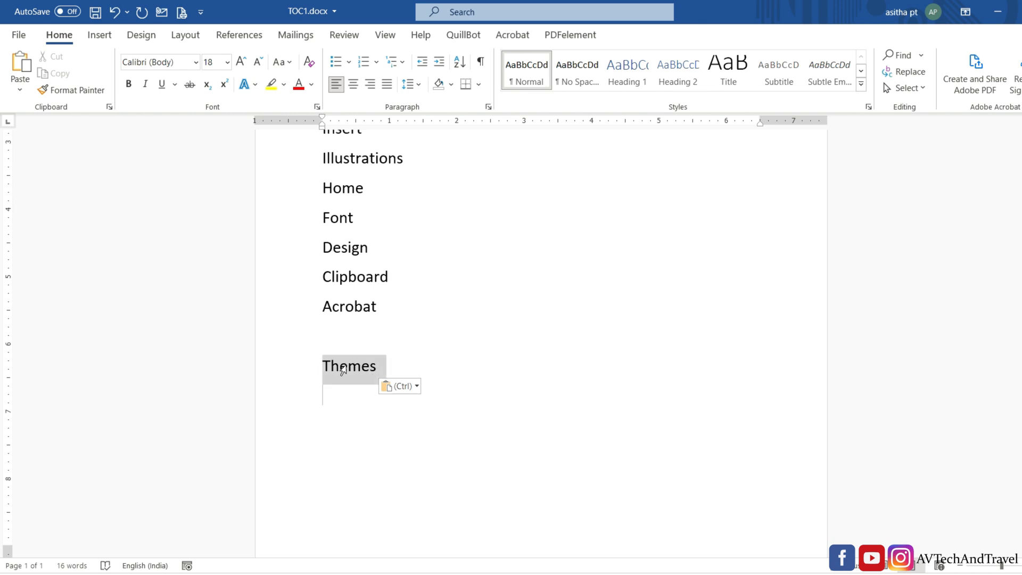
key(Delete)
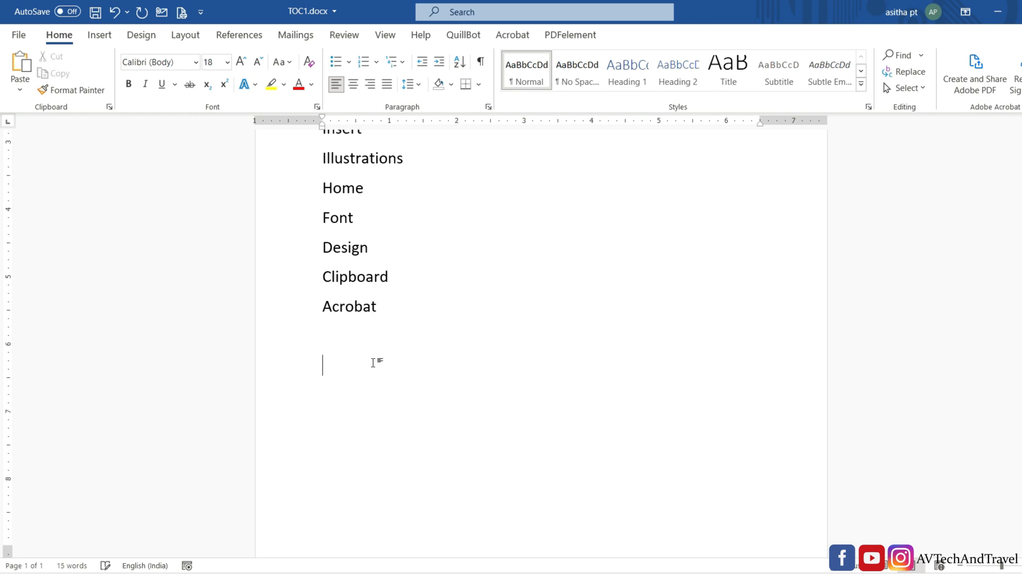
- Open the Clipboard pane beside the TOC1 document to collect several copied items
scroll(374, 360, up, 4)
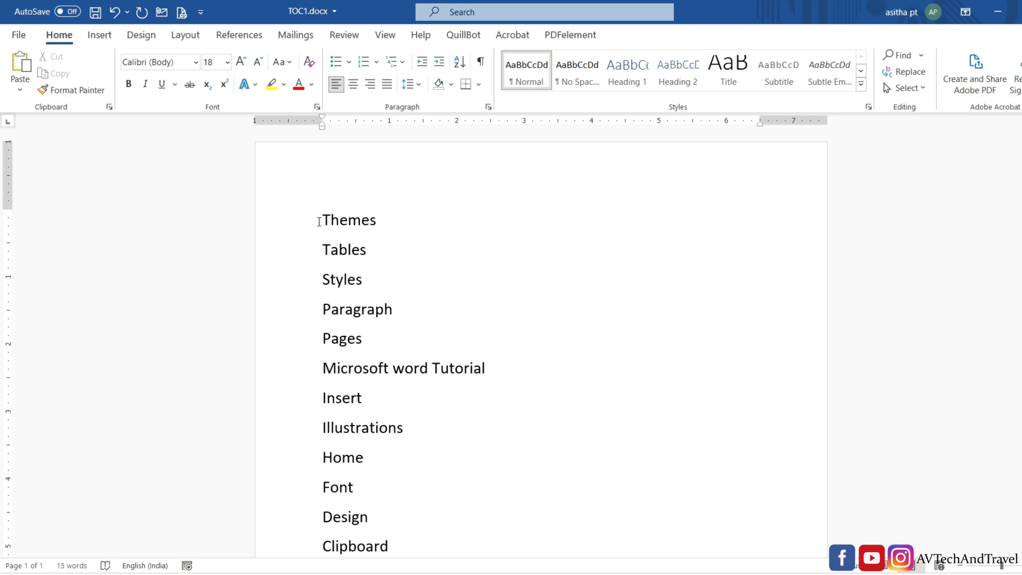
drag(319, 221, 387, 227)
click(107, 131)
click(109, 107)
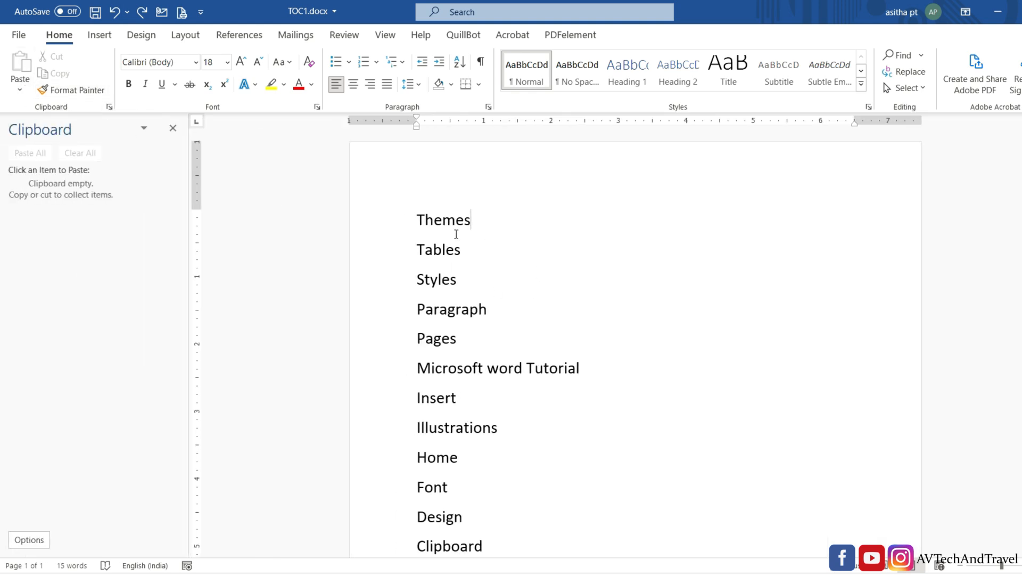
- Copy the list entries Themes, Styles, Pages, Insert and Home one after another to collect them on the Office clipboard
drag(418, 221, 488, 218)
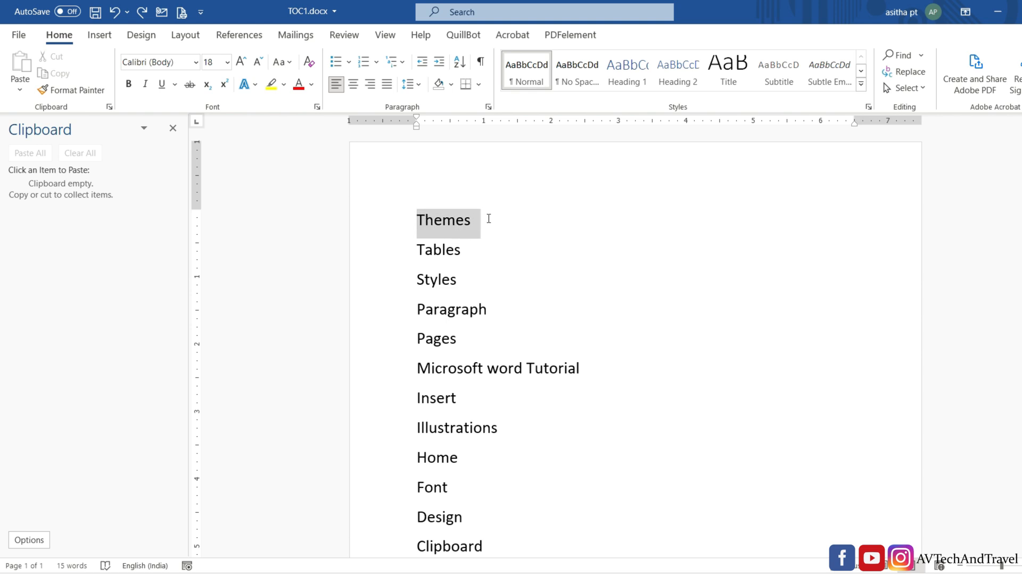
key(ctrl+c)
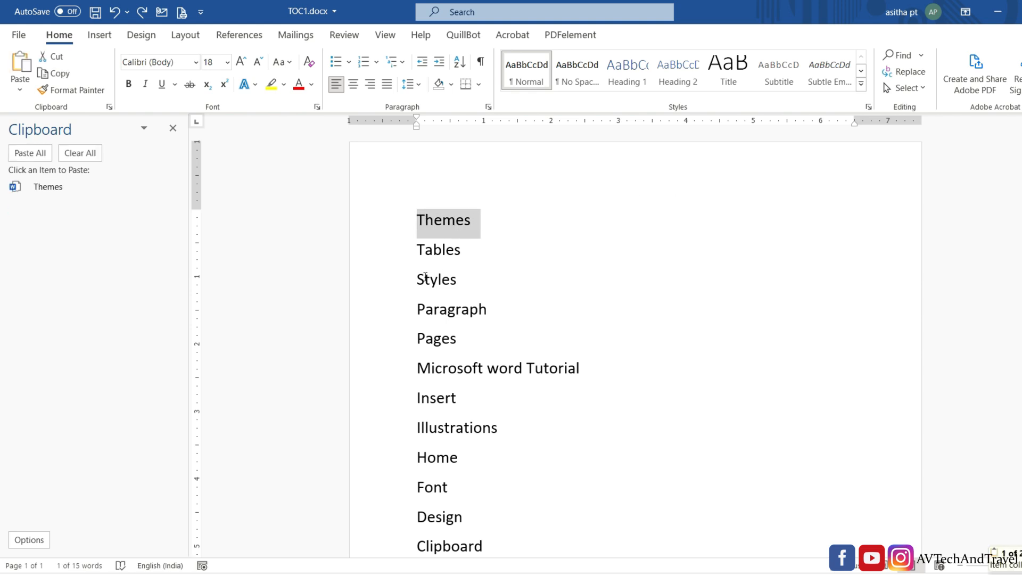
drag(419, 280, 471, 278)
key(ctrl+c)
drag(417, 338, 465, 339)
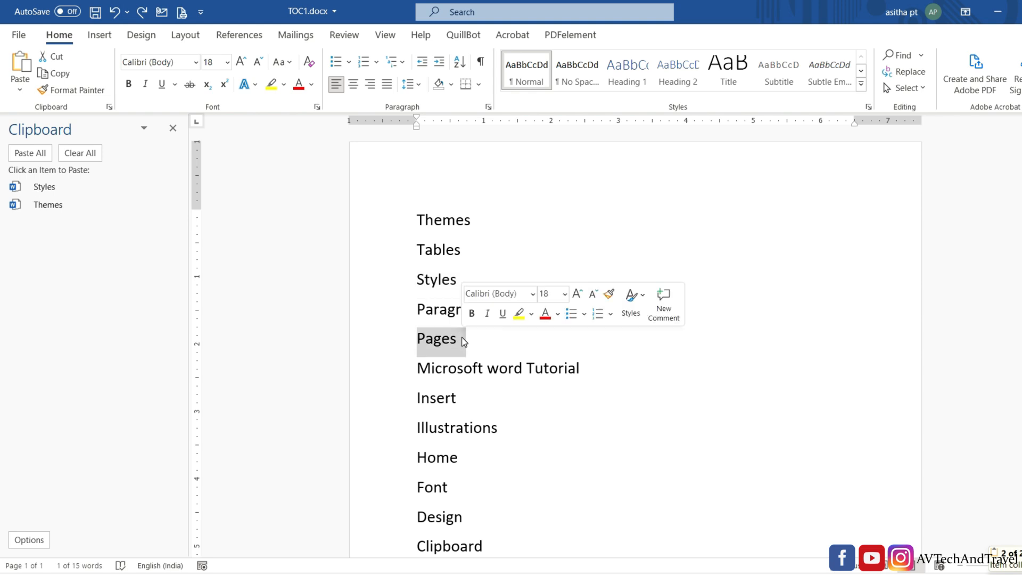
key(ctrl+c)
drag(413, 396, 479, 399)
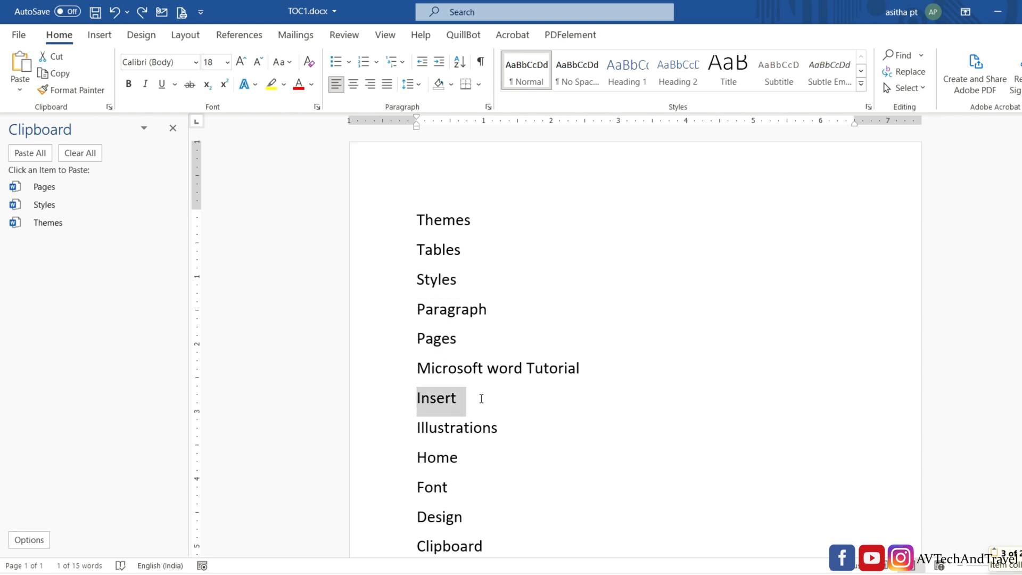
key(ctrl+c)
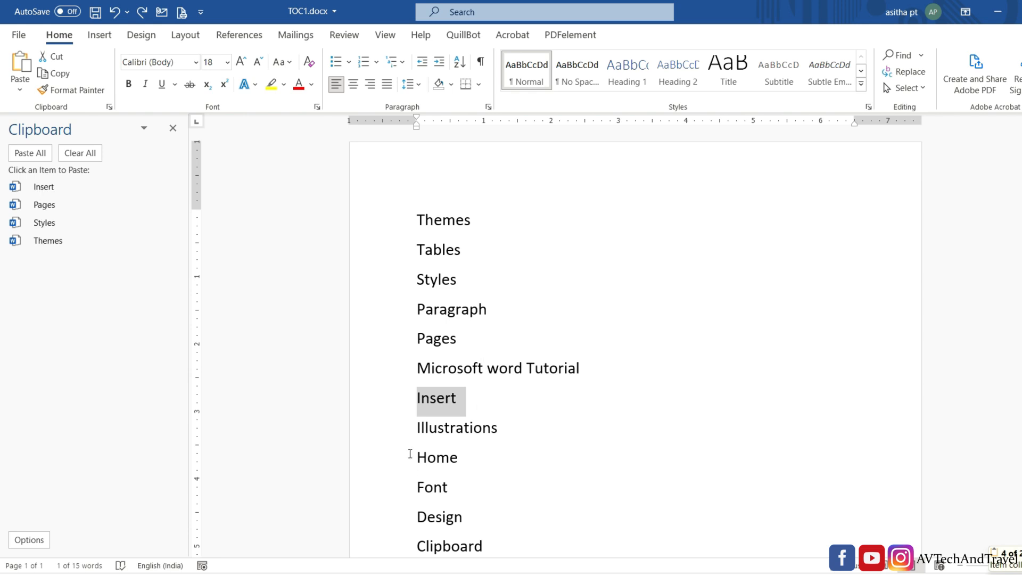
drag(409, 453, 495, 458)
key(ctrl+c)
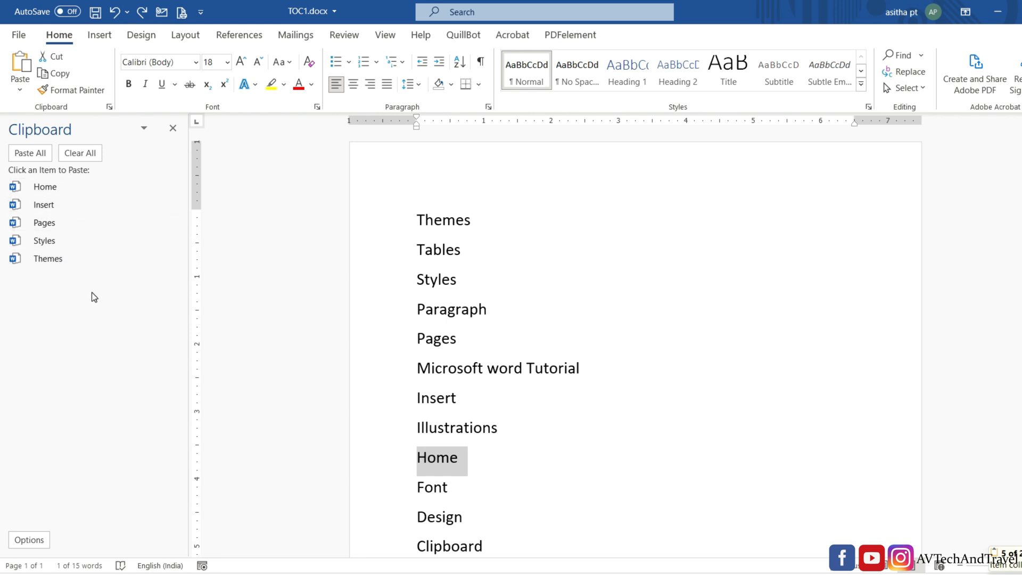
- Paste all collected clipboard items at once on the empty line below the list
scroll(719, 244, down, 3)
click(405, 369)
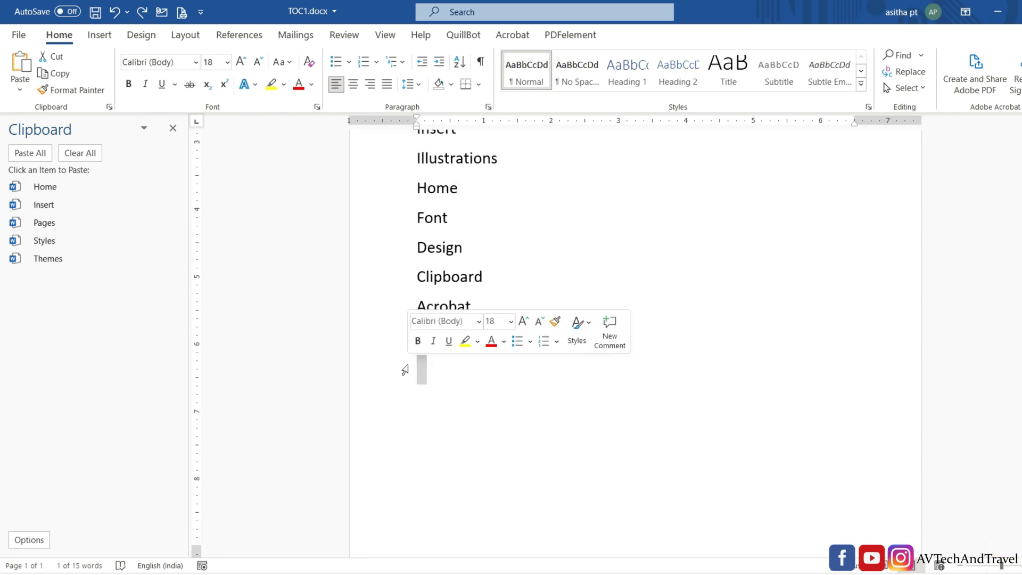
click(424, 366)
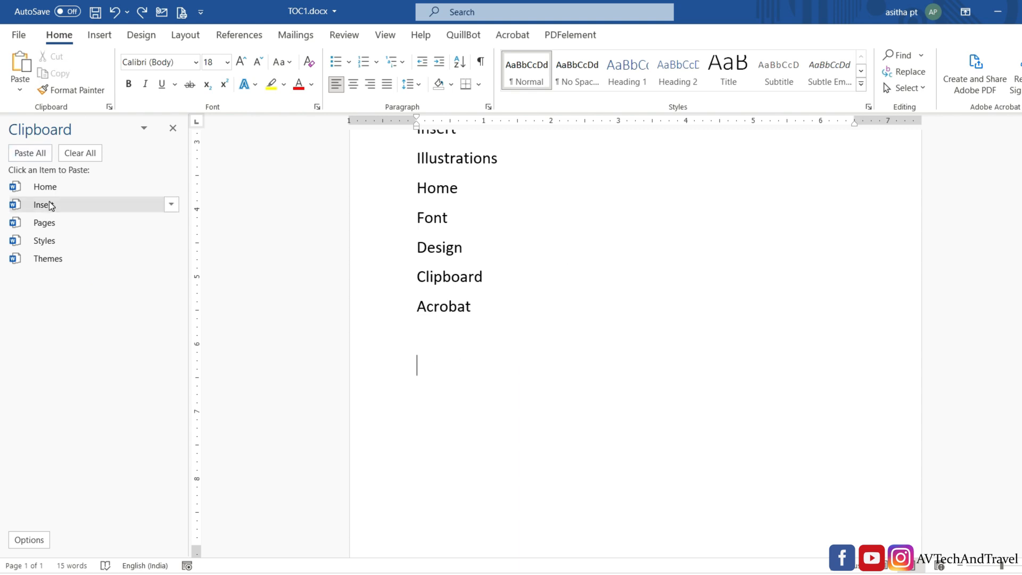
click(30, 155)
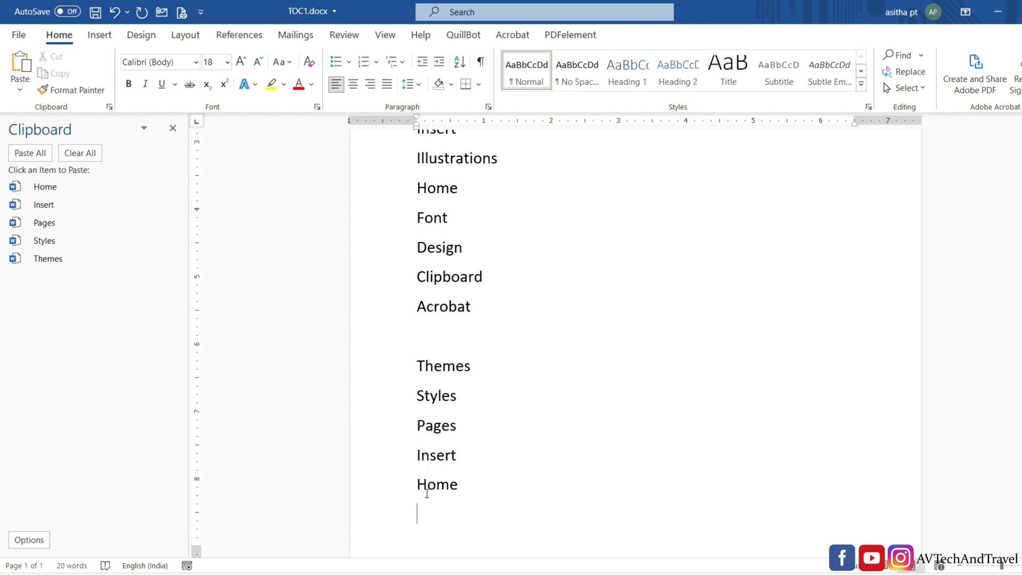
scroll(719, 327, down, 1)
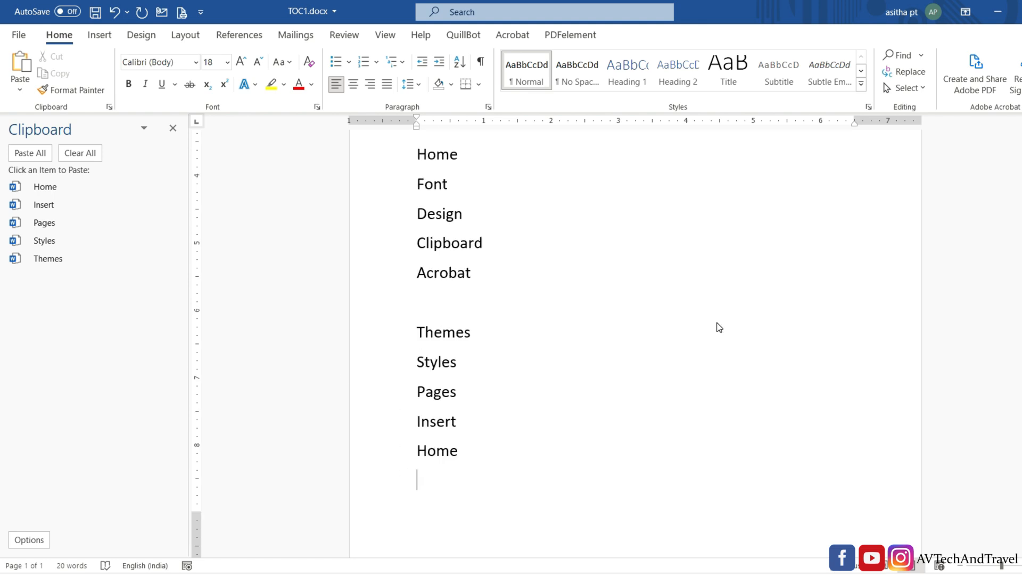